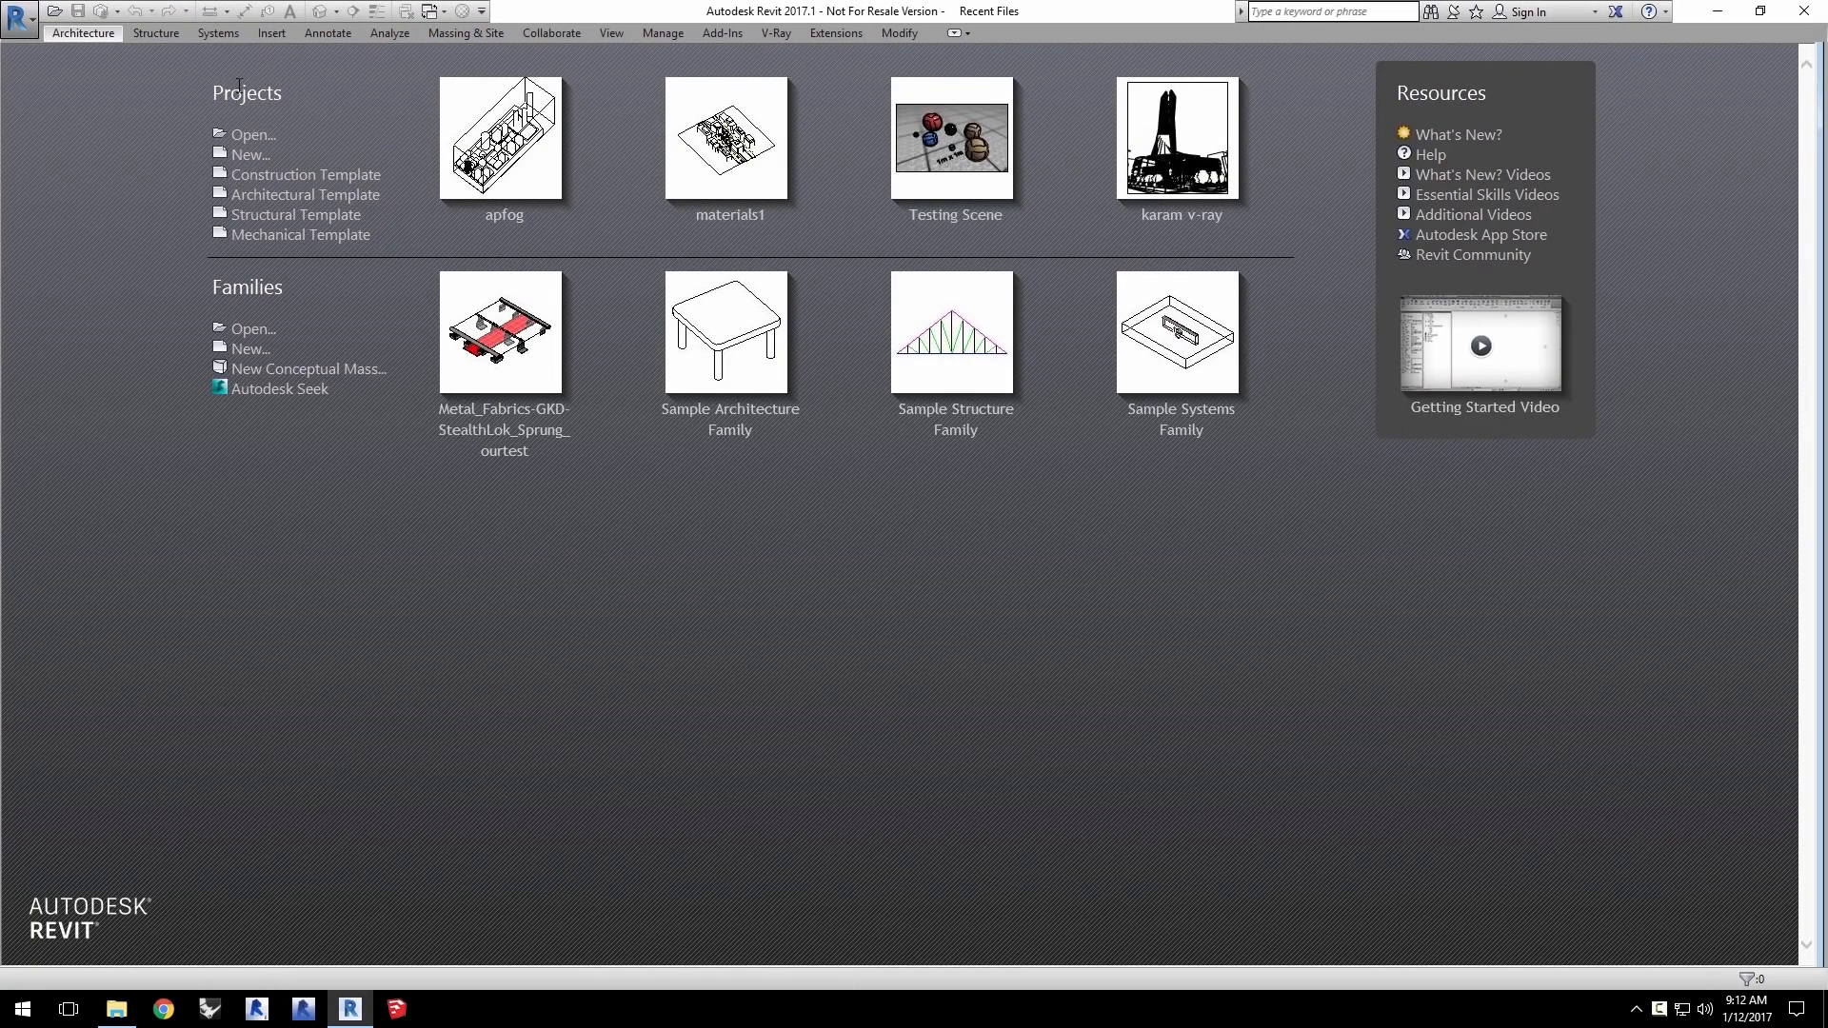
Open the project file apfog.rvt
{"action": "left_click", "coordinate": [253, 135]}
{"action": "left_click", "coordinate": [515, 376]}
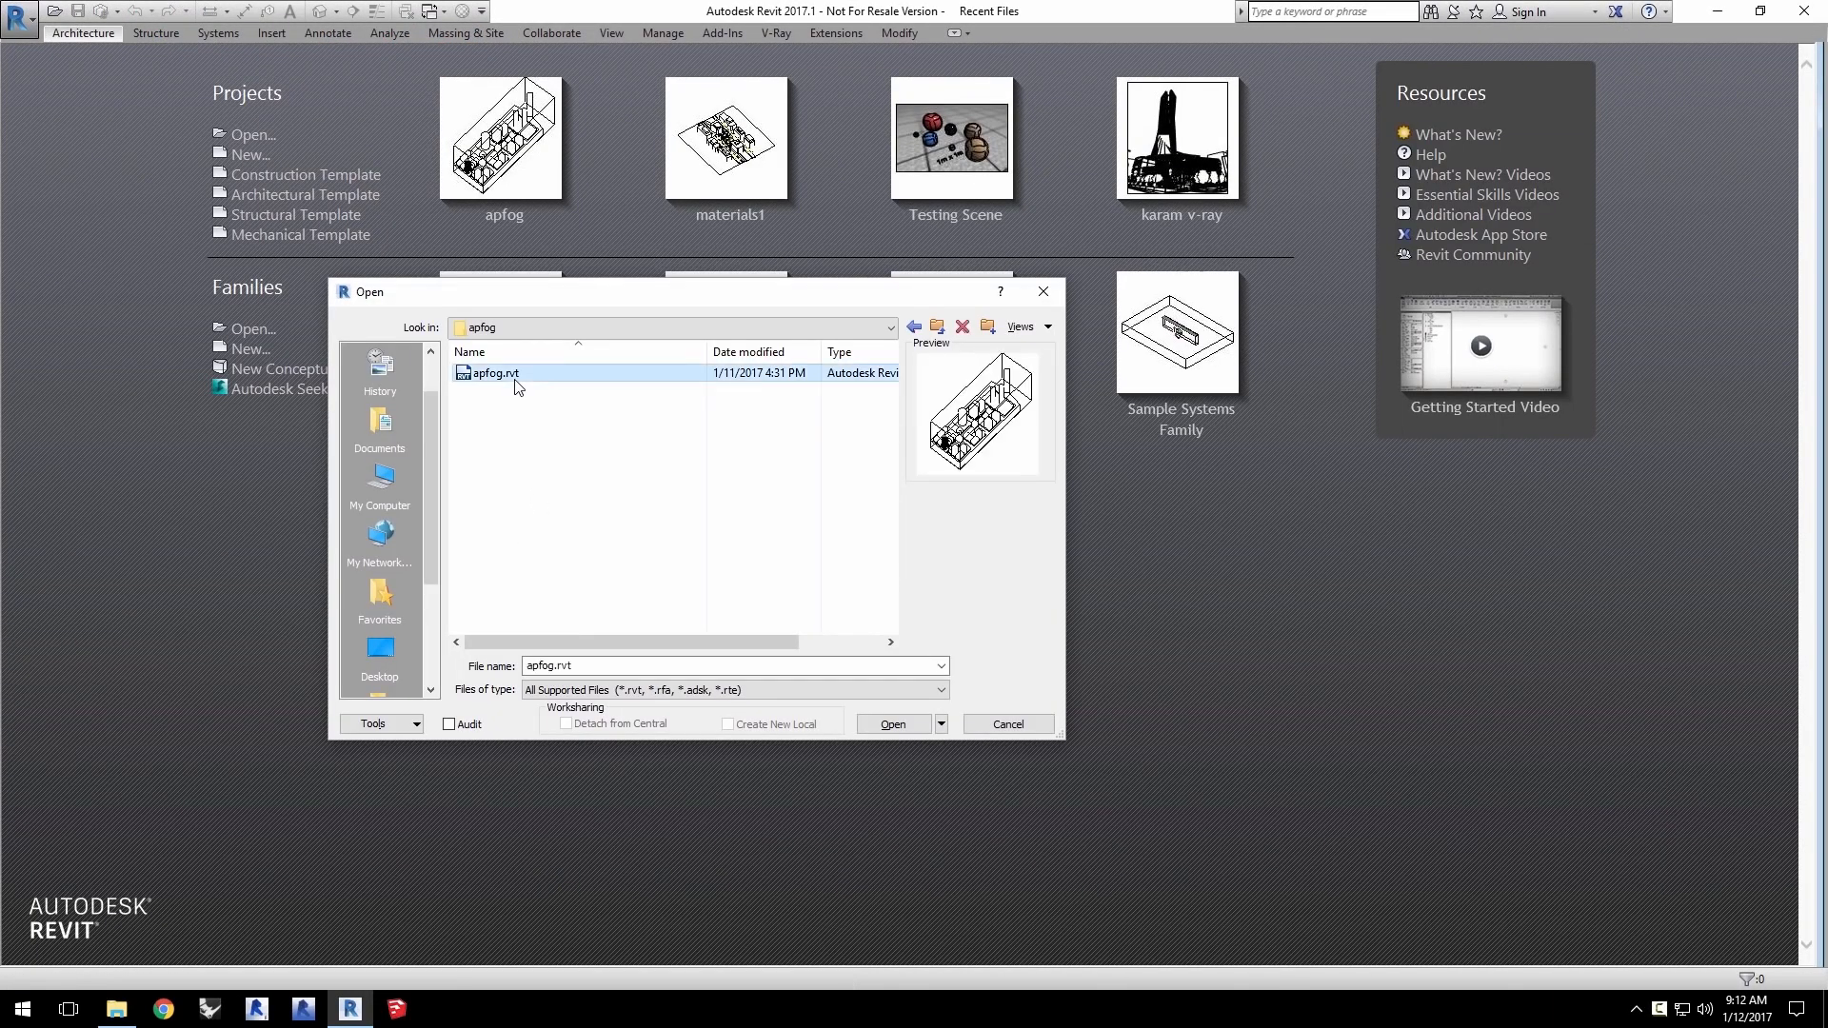
{"action": "left_click", "coordinate": [893, 724]}
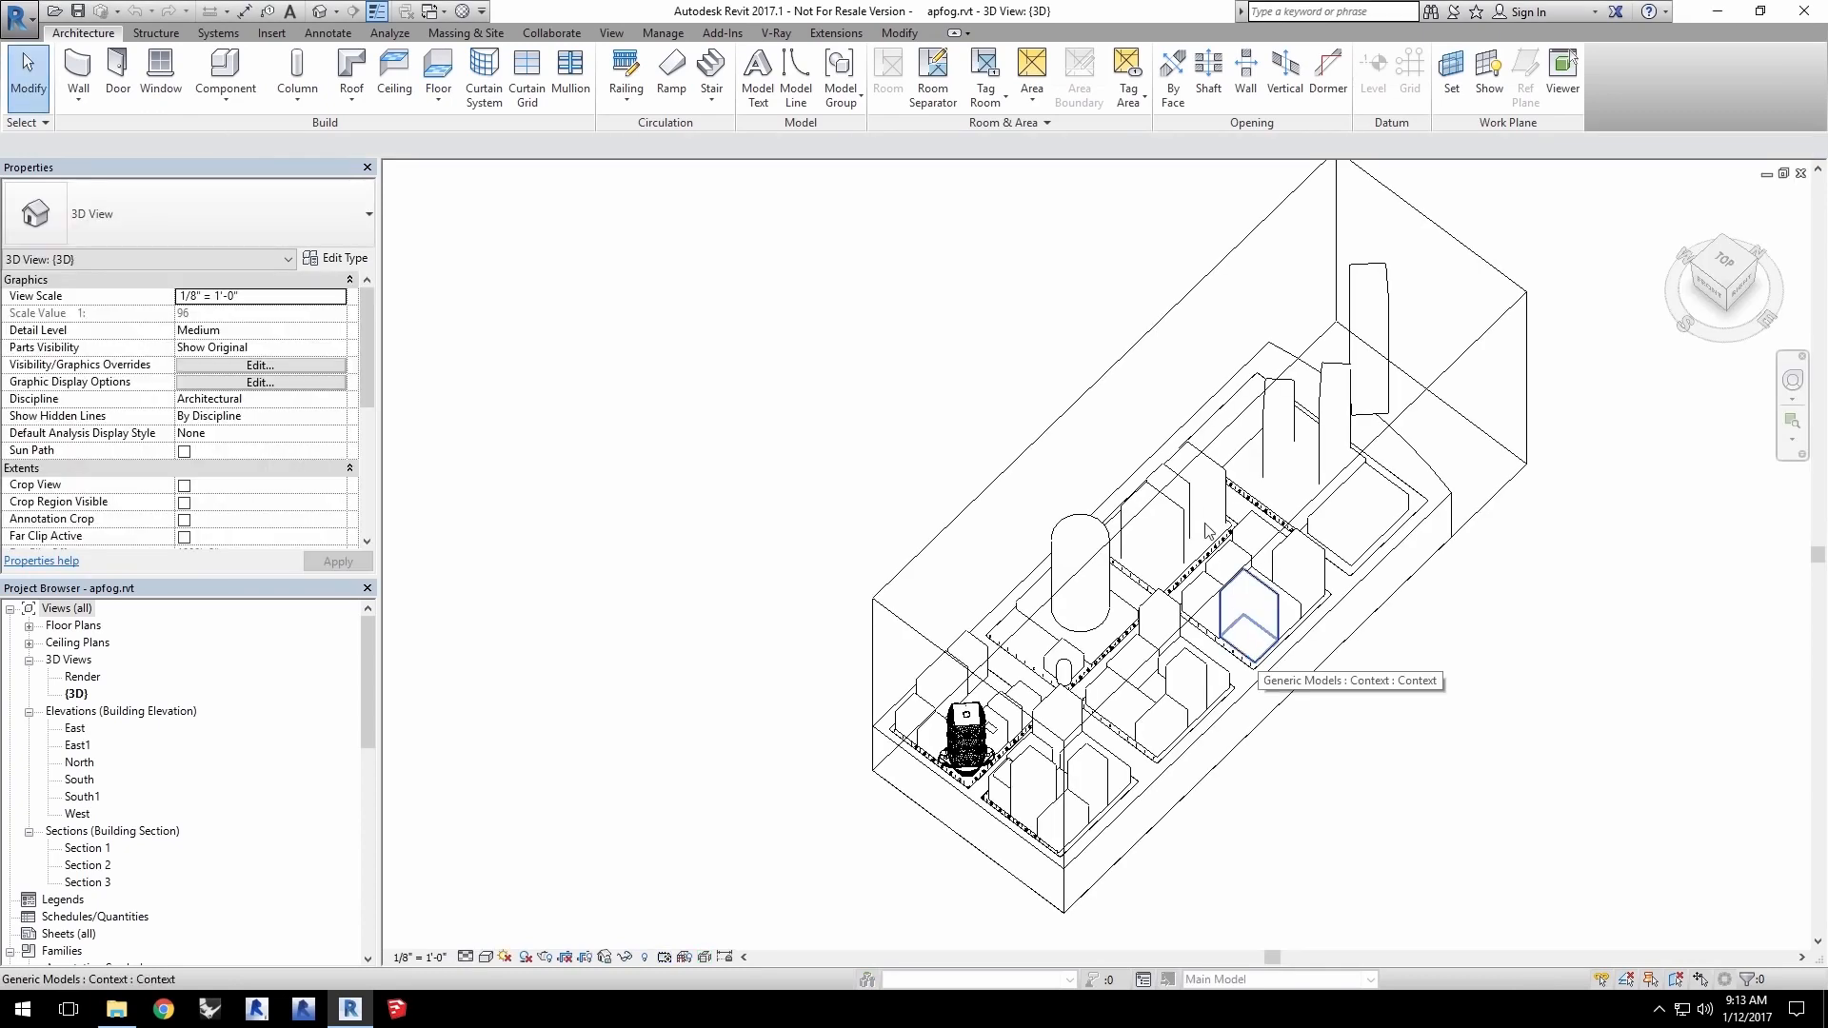
Set V-Ray's active view to the Render view
{"action": "left_click", "coordinate": [776, 33]}
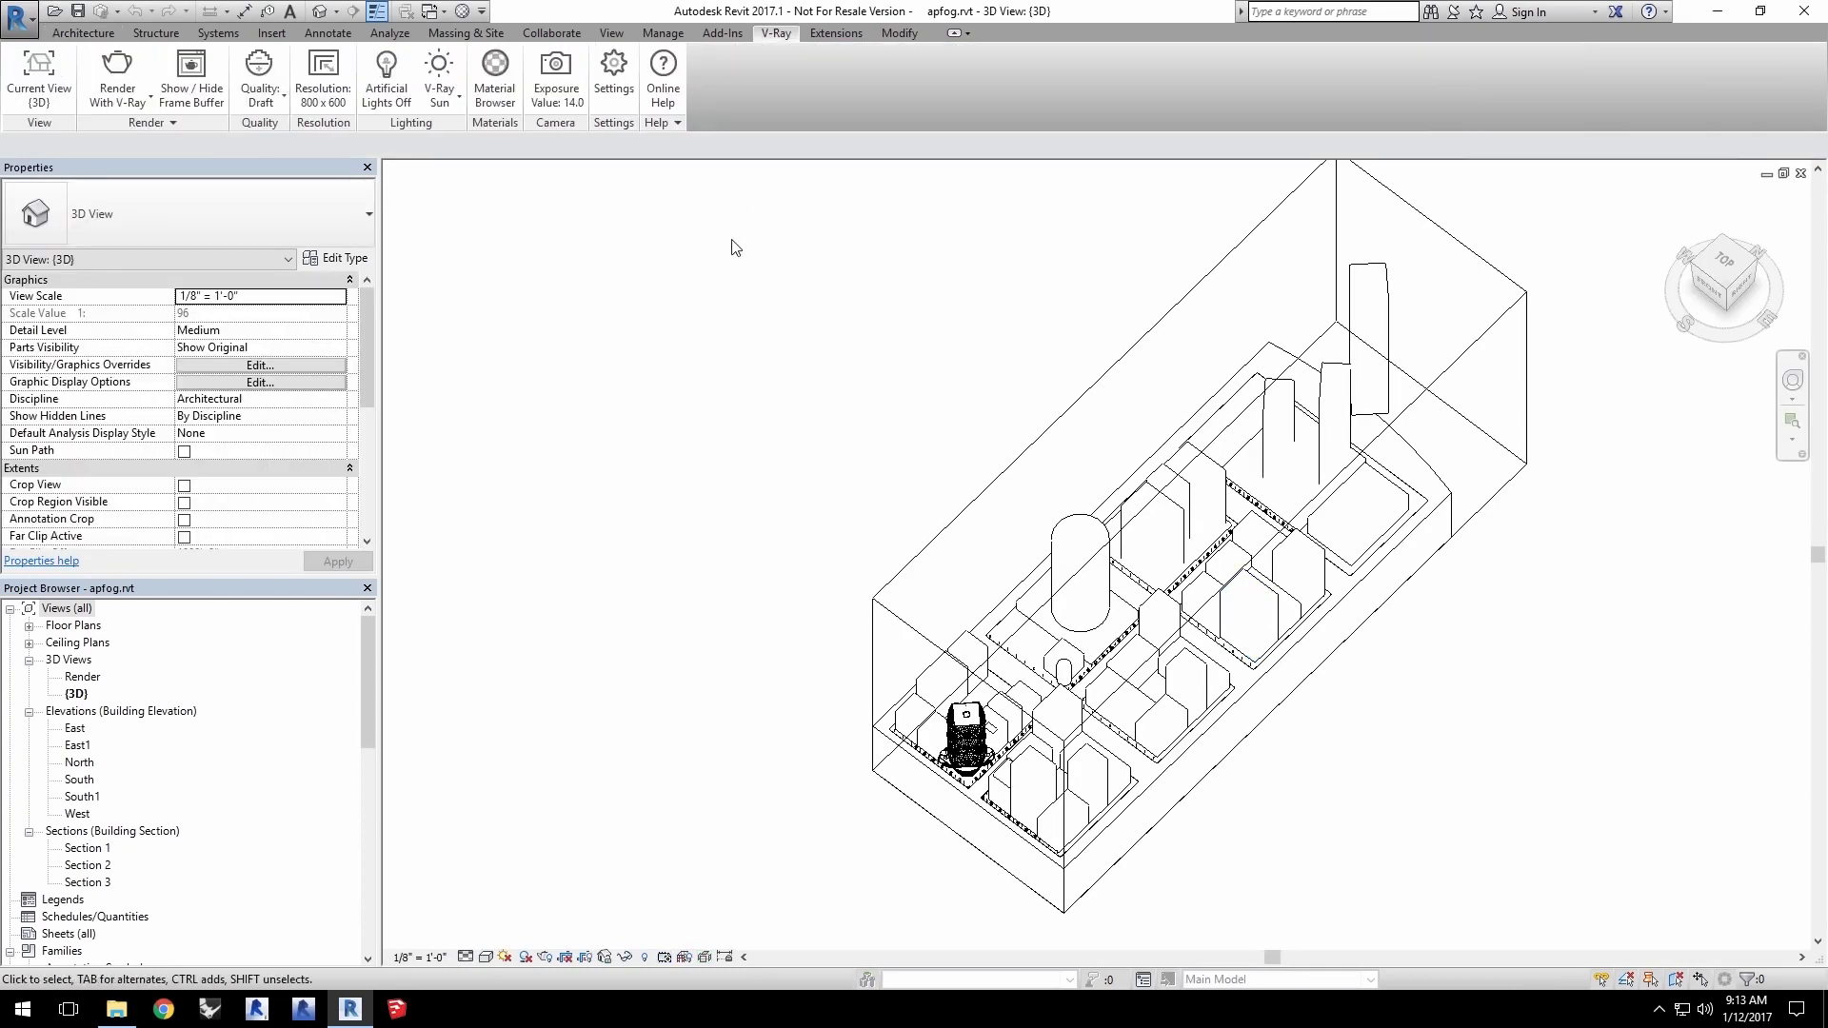
{"action": "left_click", "coordinate": [23, 88]}
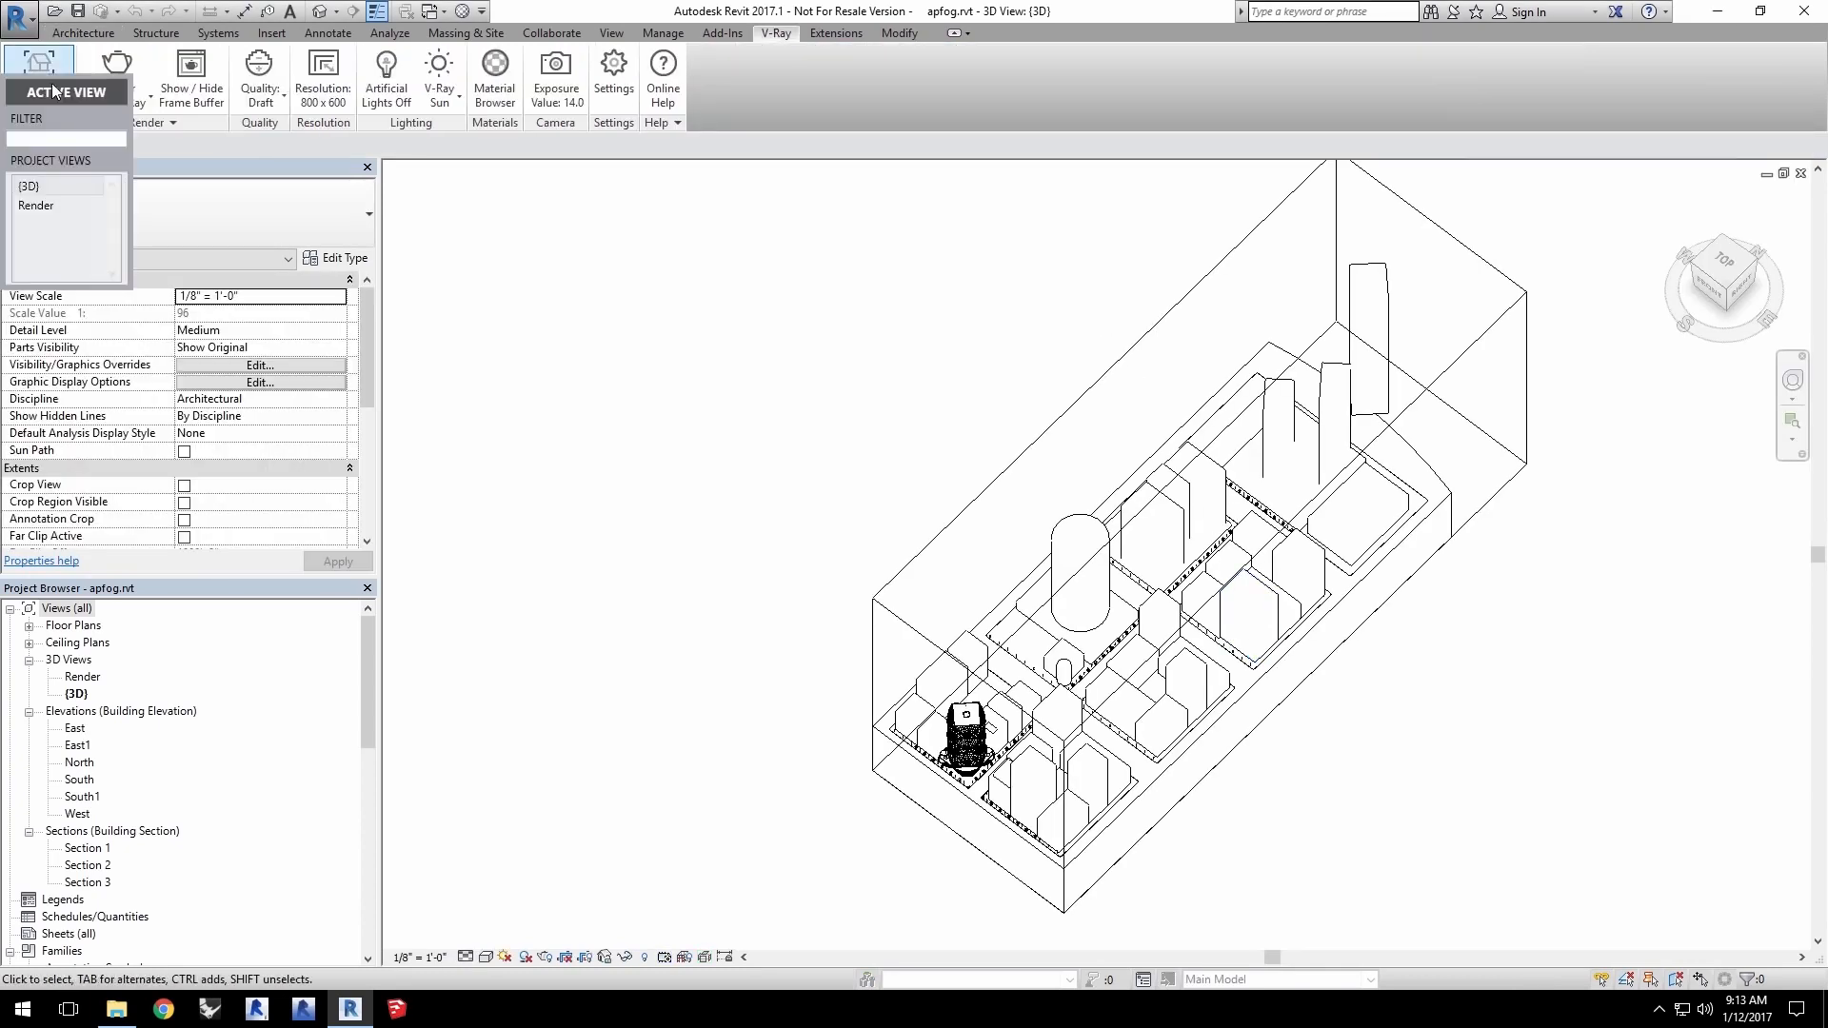
{"action": "left_click", "coordinate": [50, 207]}
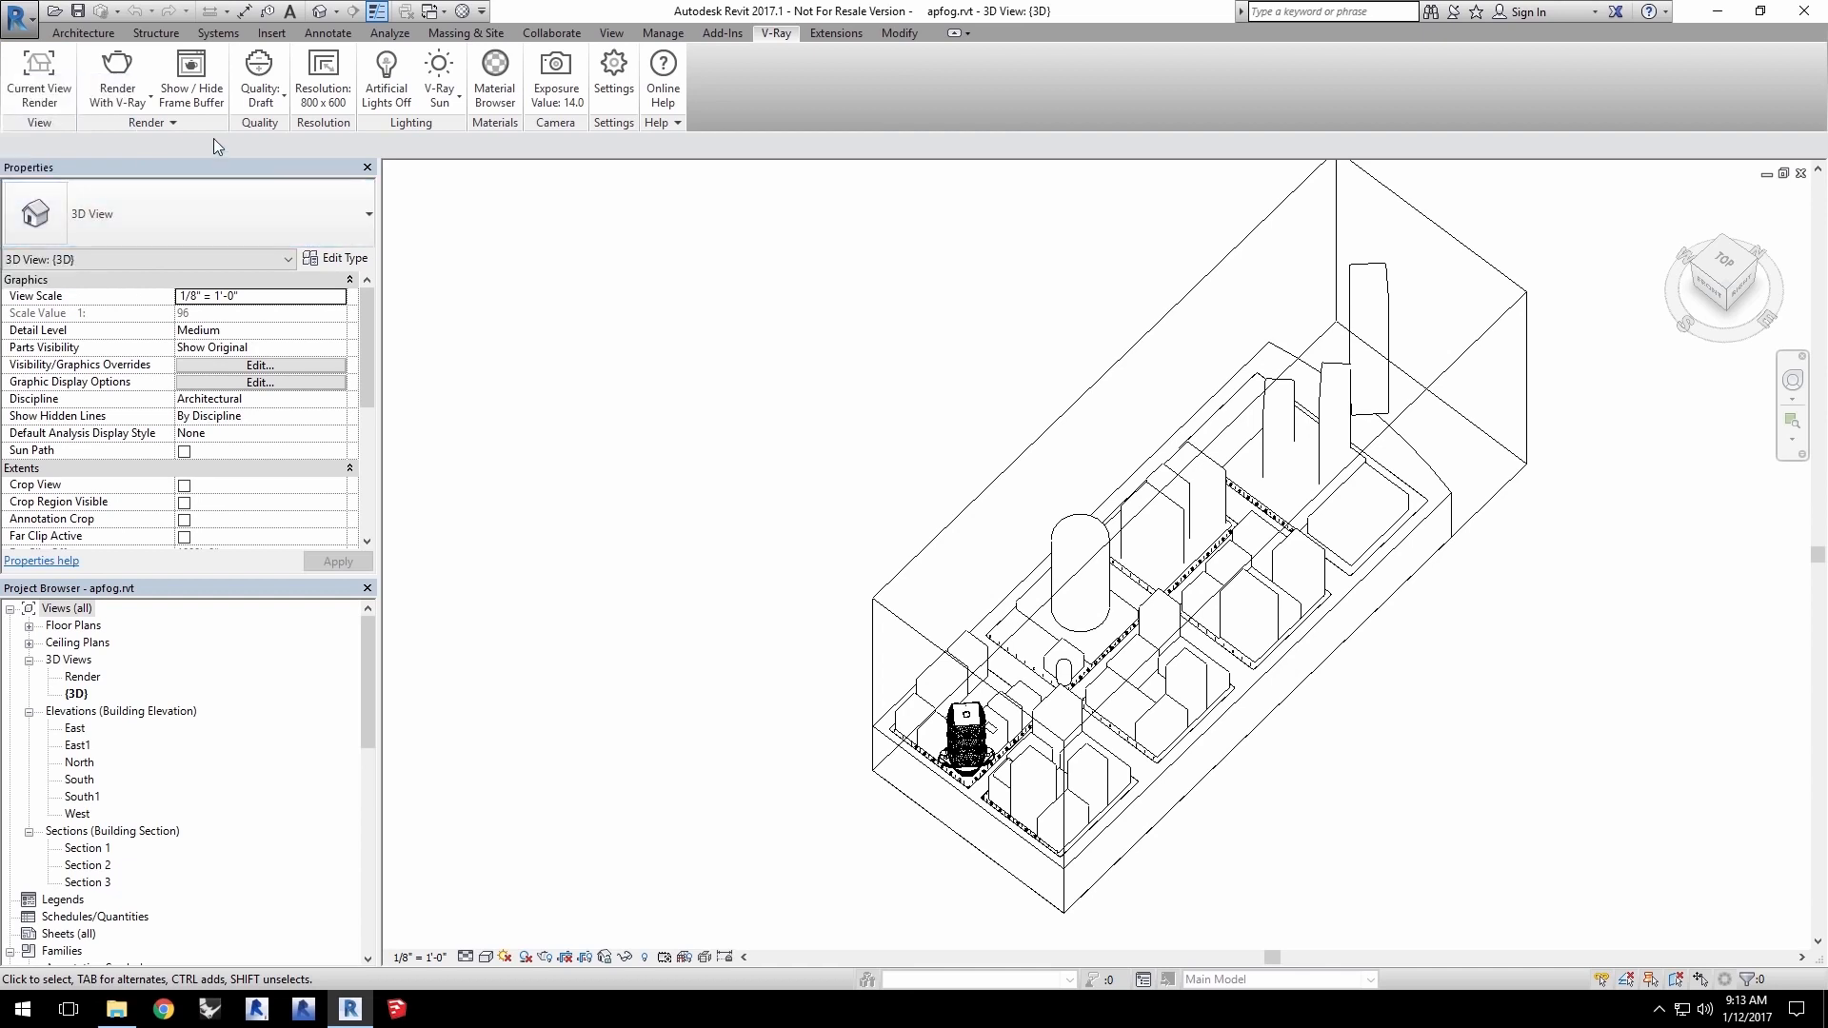
Base the V-Ray output resolution on the crop region, giving 432 x 576
{"action": "left_click", "coordinate": [323, 81]}
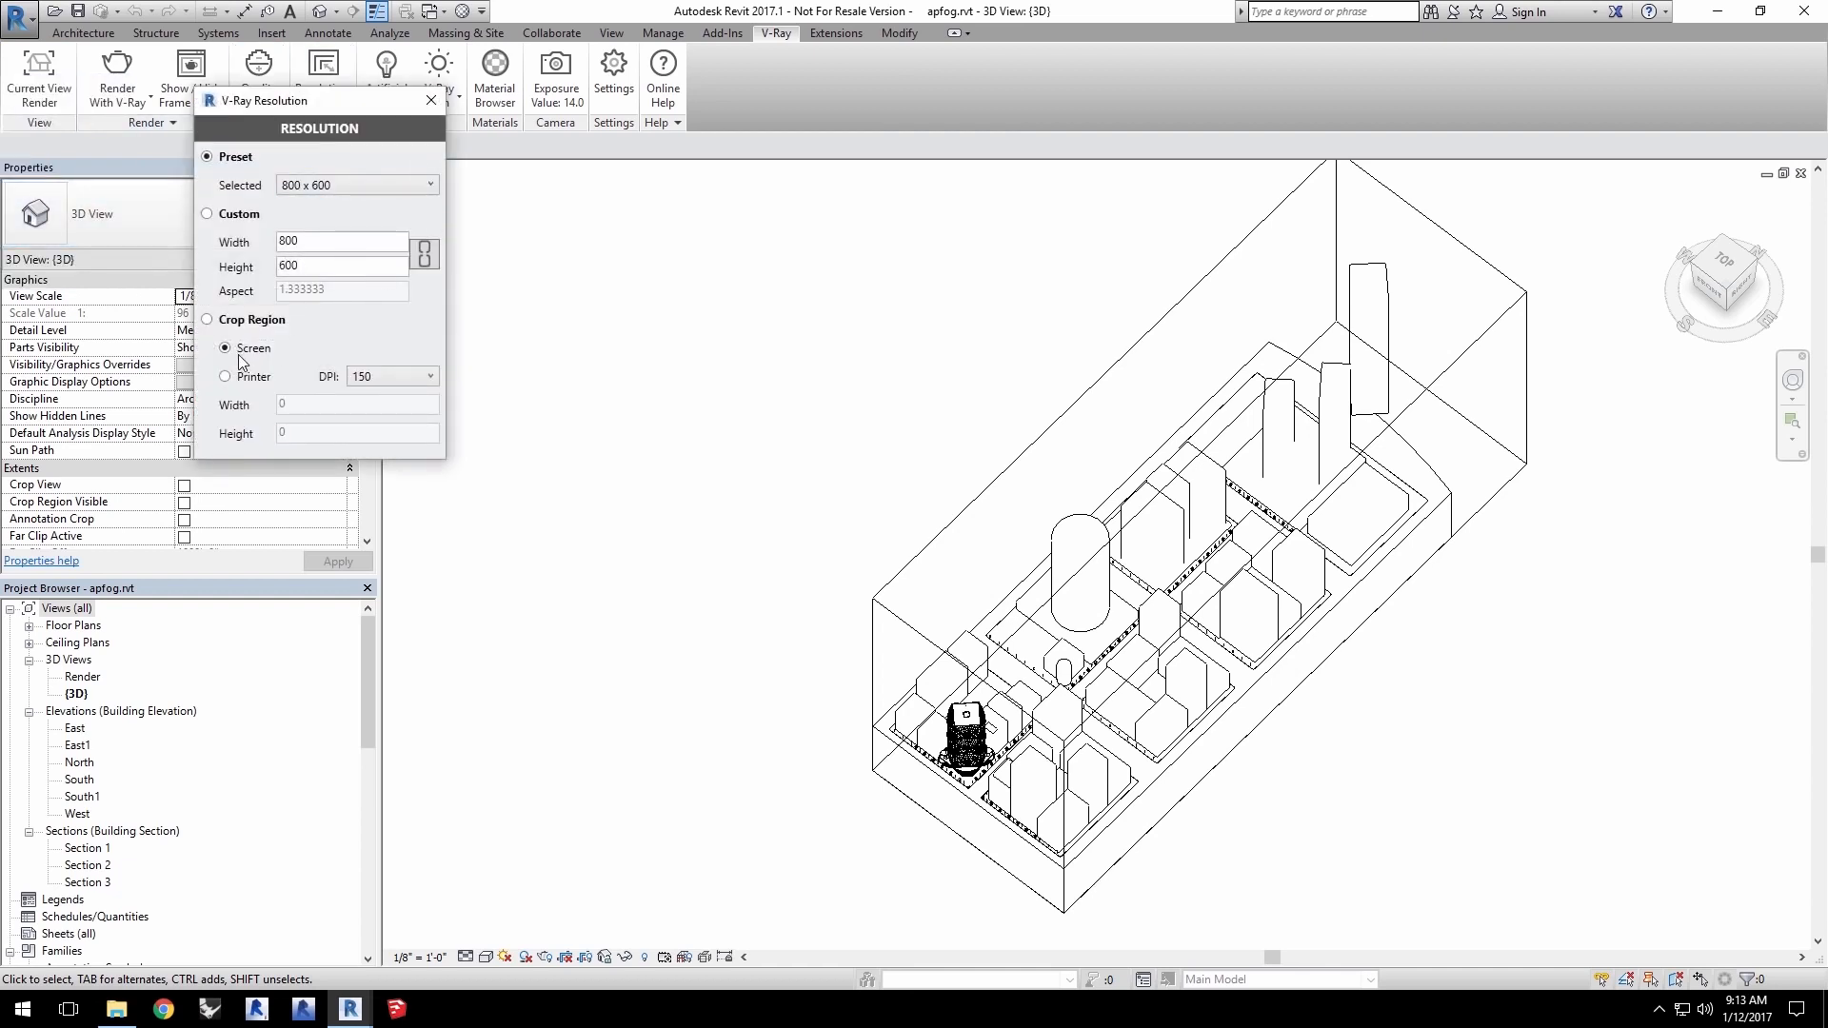
{"action": "left_click", "coordinate": [207, 320]}
{"action": "left_click", "coordinate": [226, 377]}
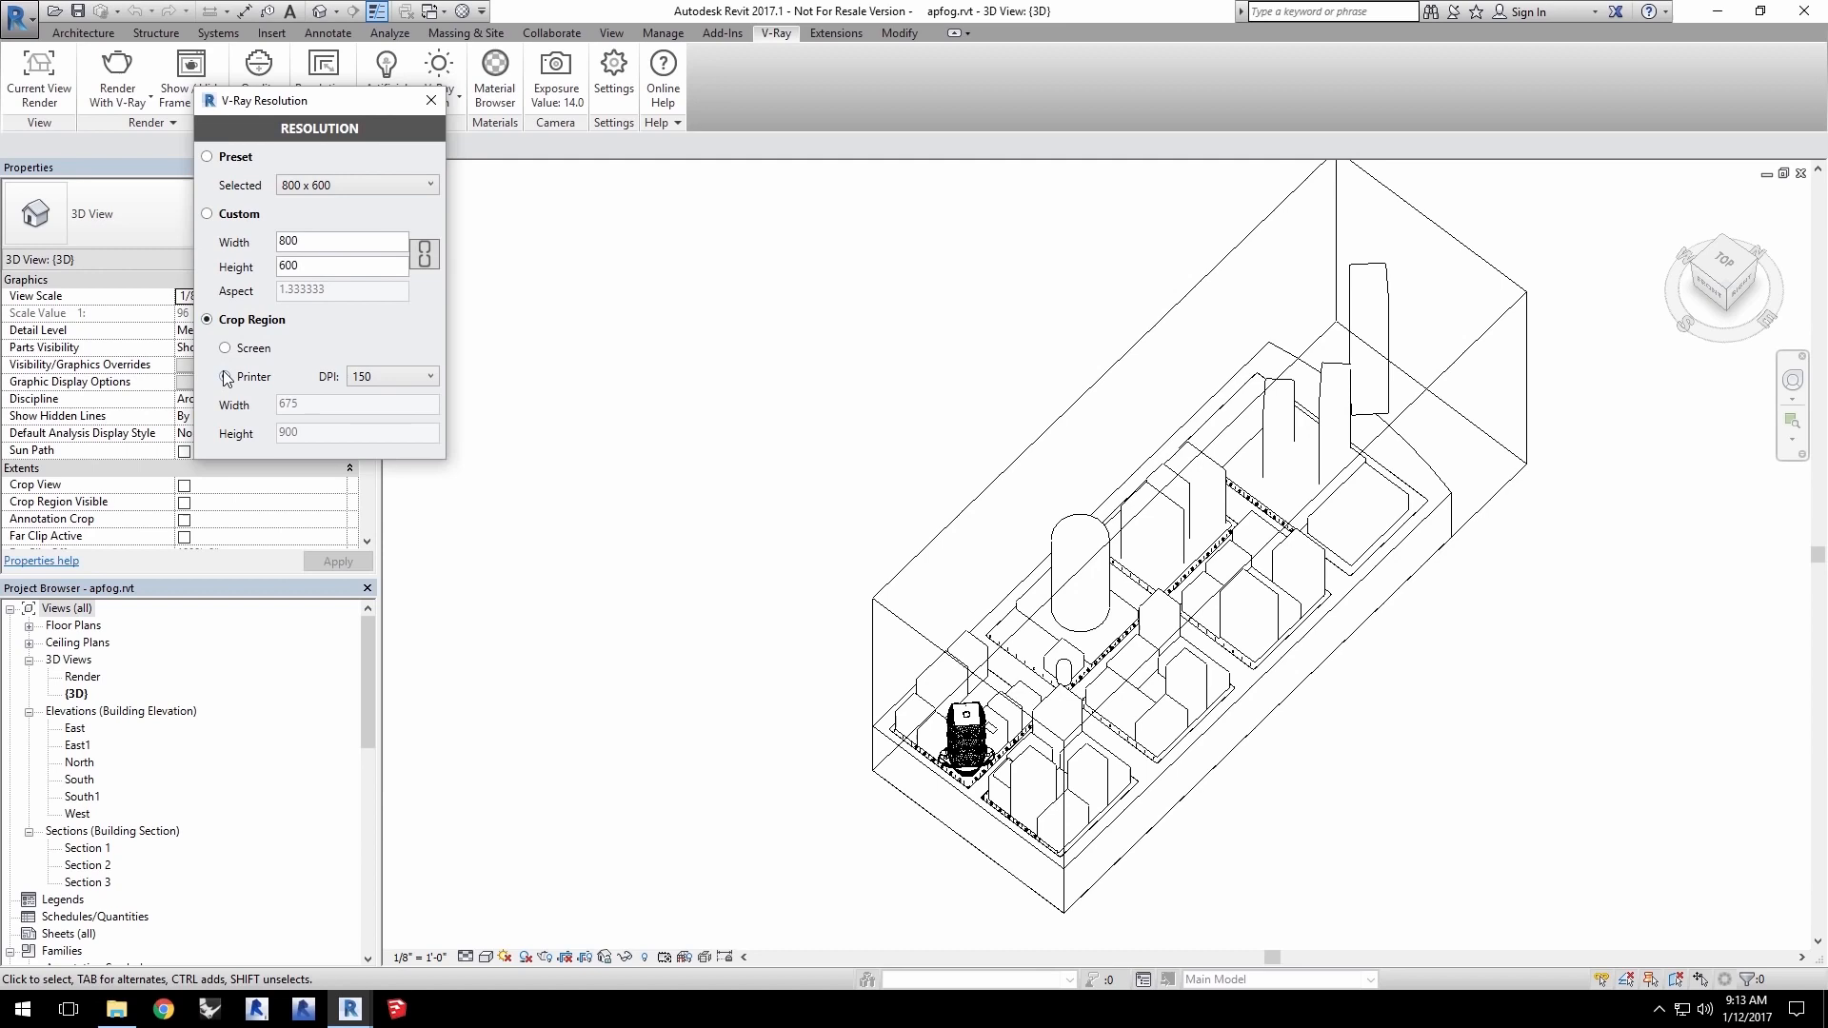
{"action": "left_click", "coordinate": [374, 379]}
{"action": "left_click", "coordinate": [379, 401]}
{"action": "left_click", "coordinate": [432, 100]}
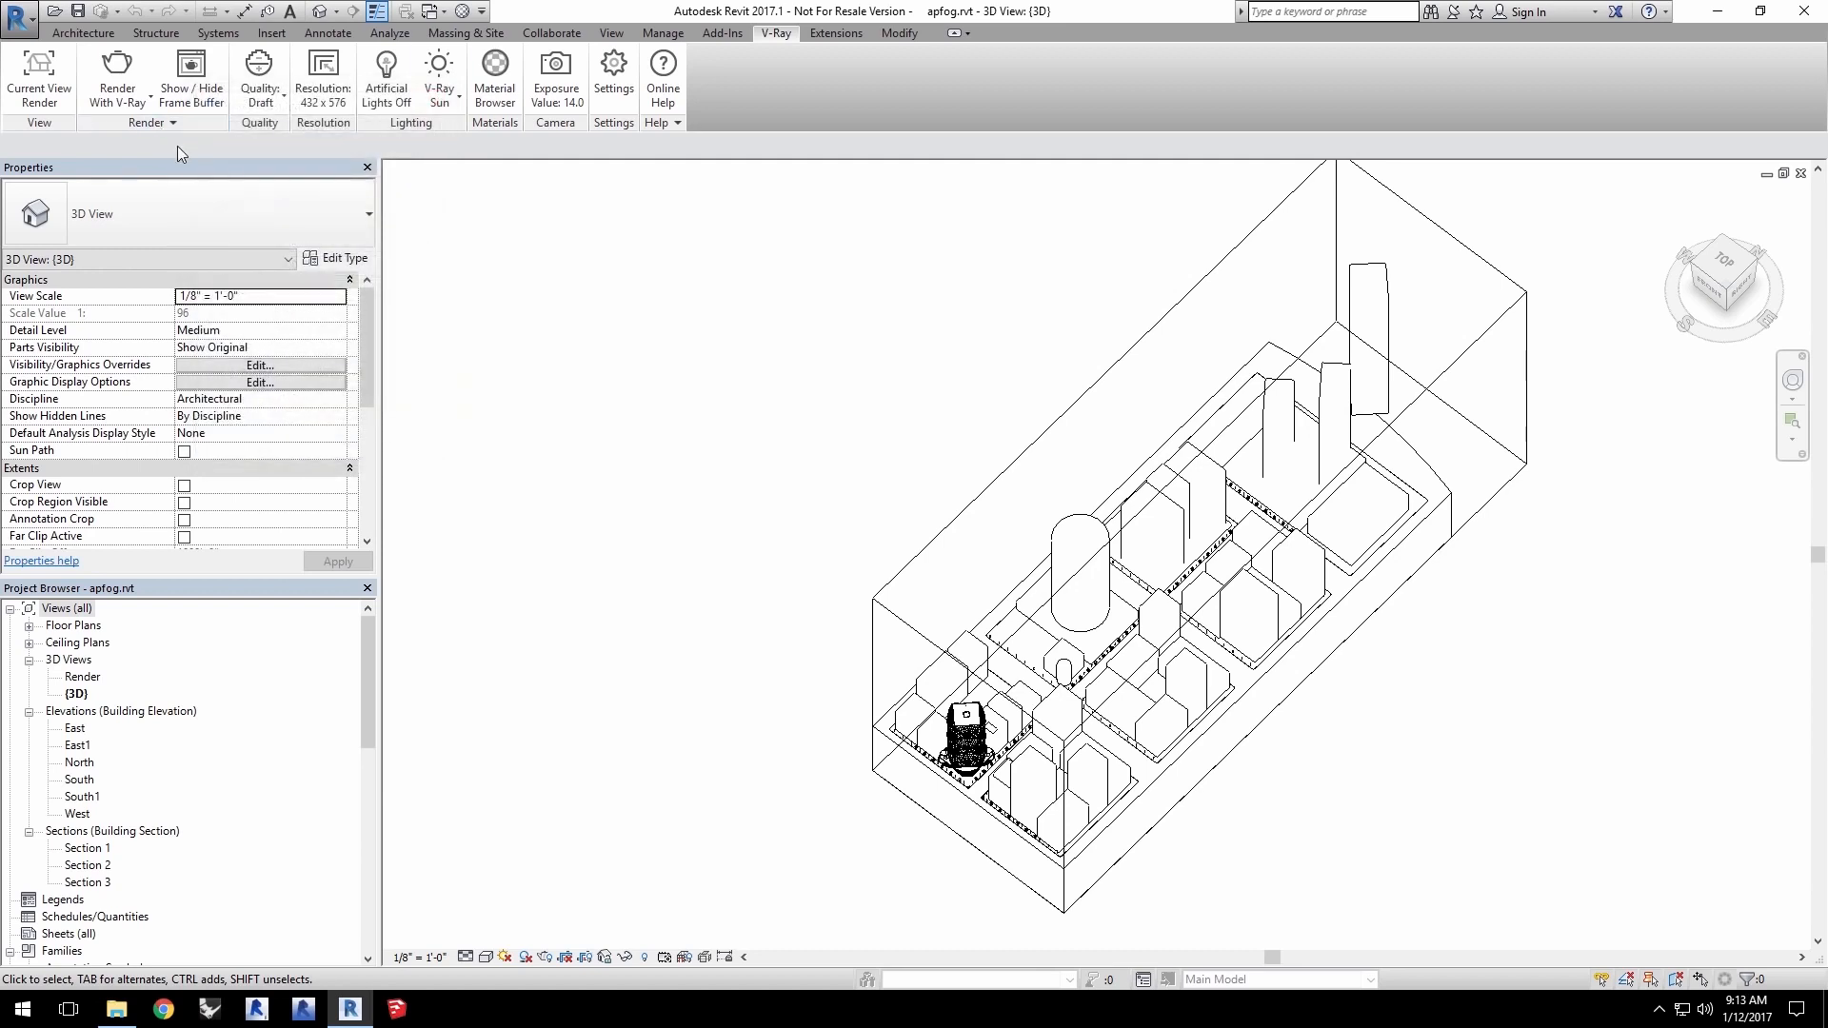
Render the scene without fog in V-Ray and move the frame buffer clear of the model view
{"action": "left_click", "coordinate": [115, 63]}
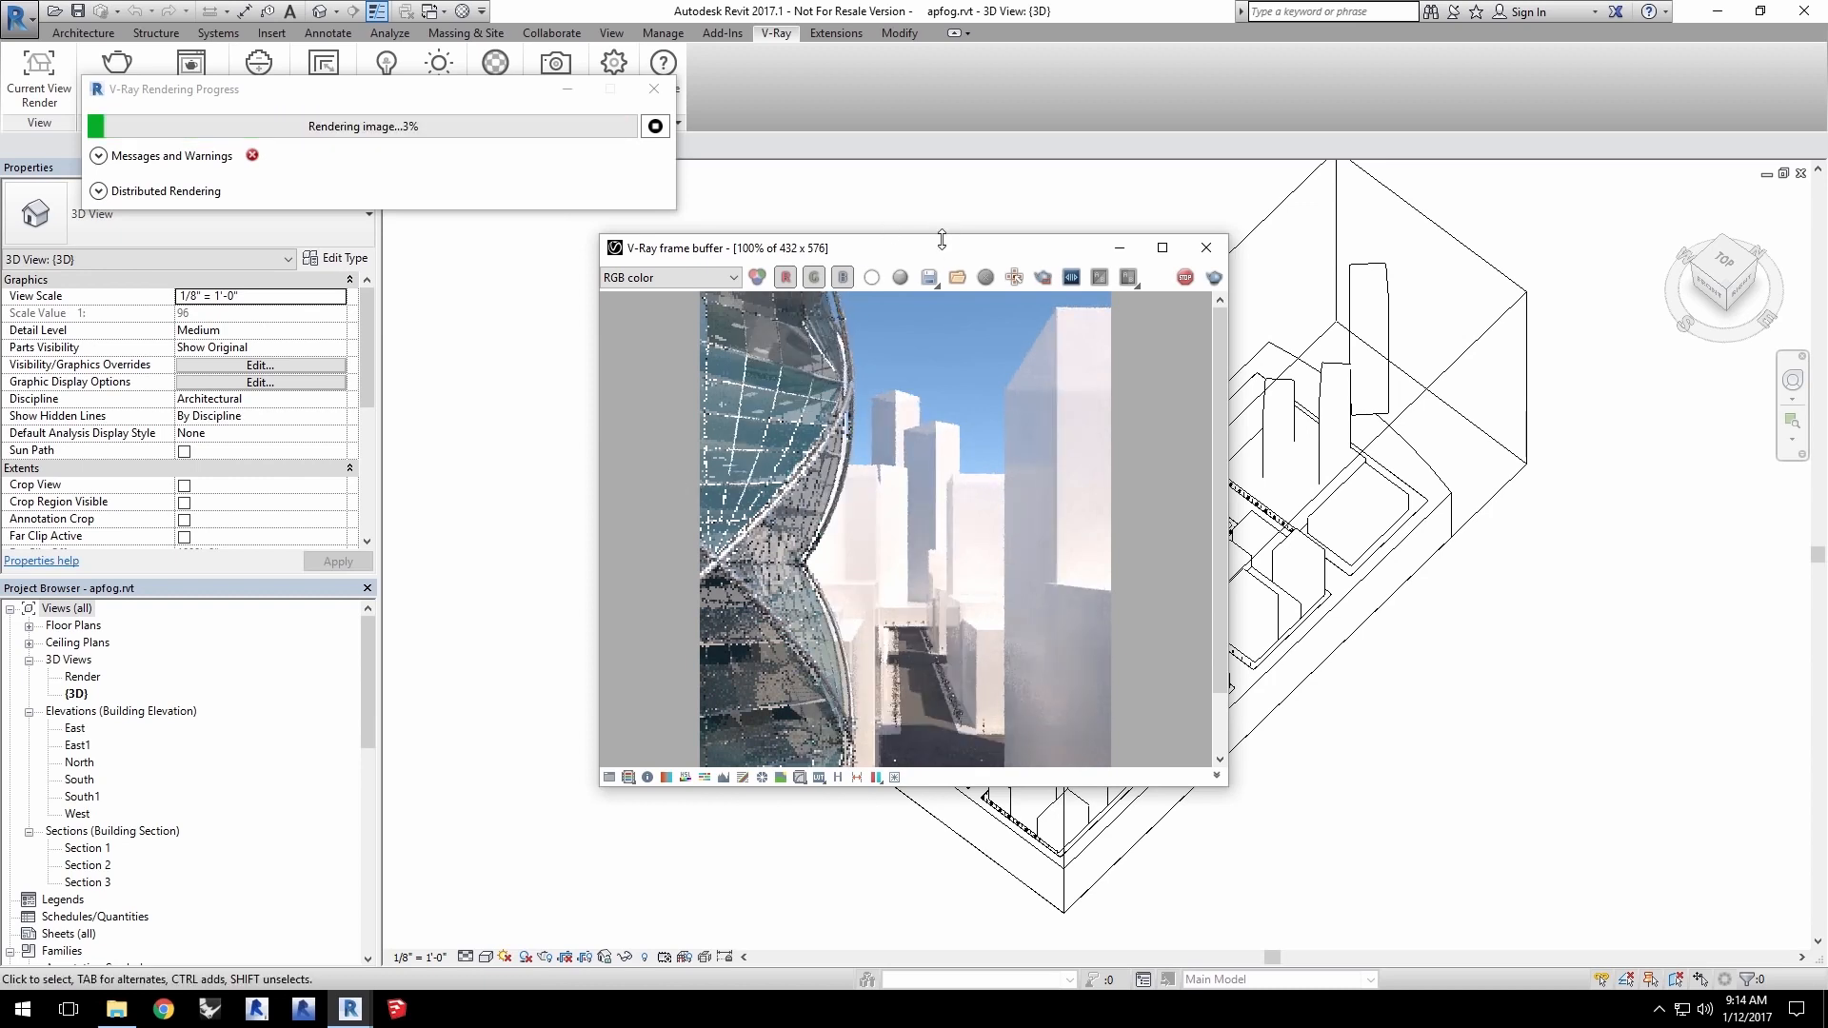
{"action": "left_click_drag", "start_coordinate": [943, 235], "coordinate": [403, 159]}
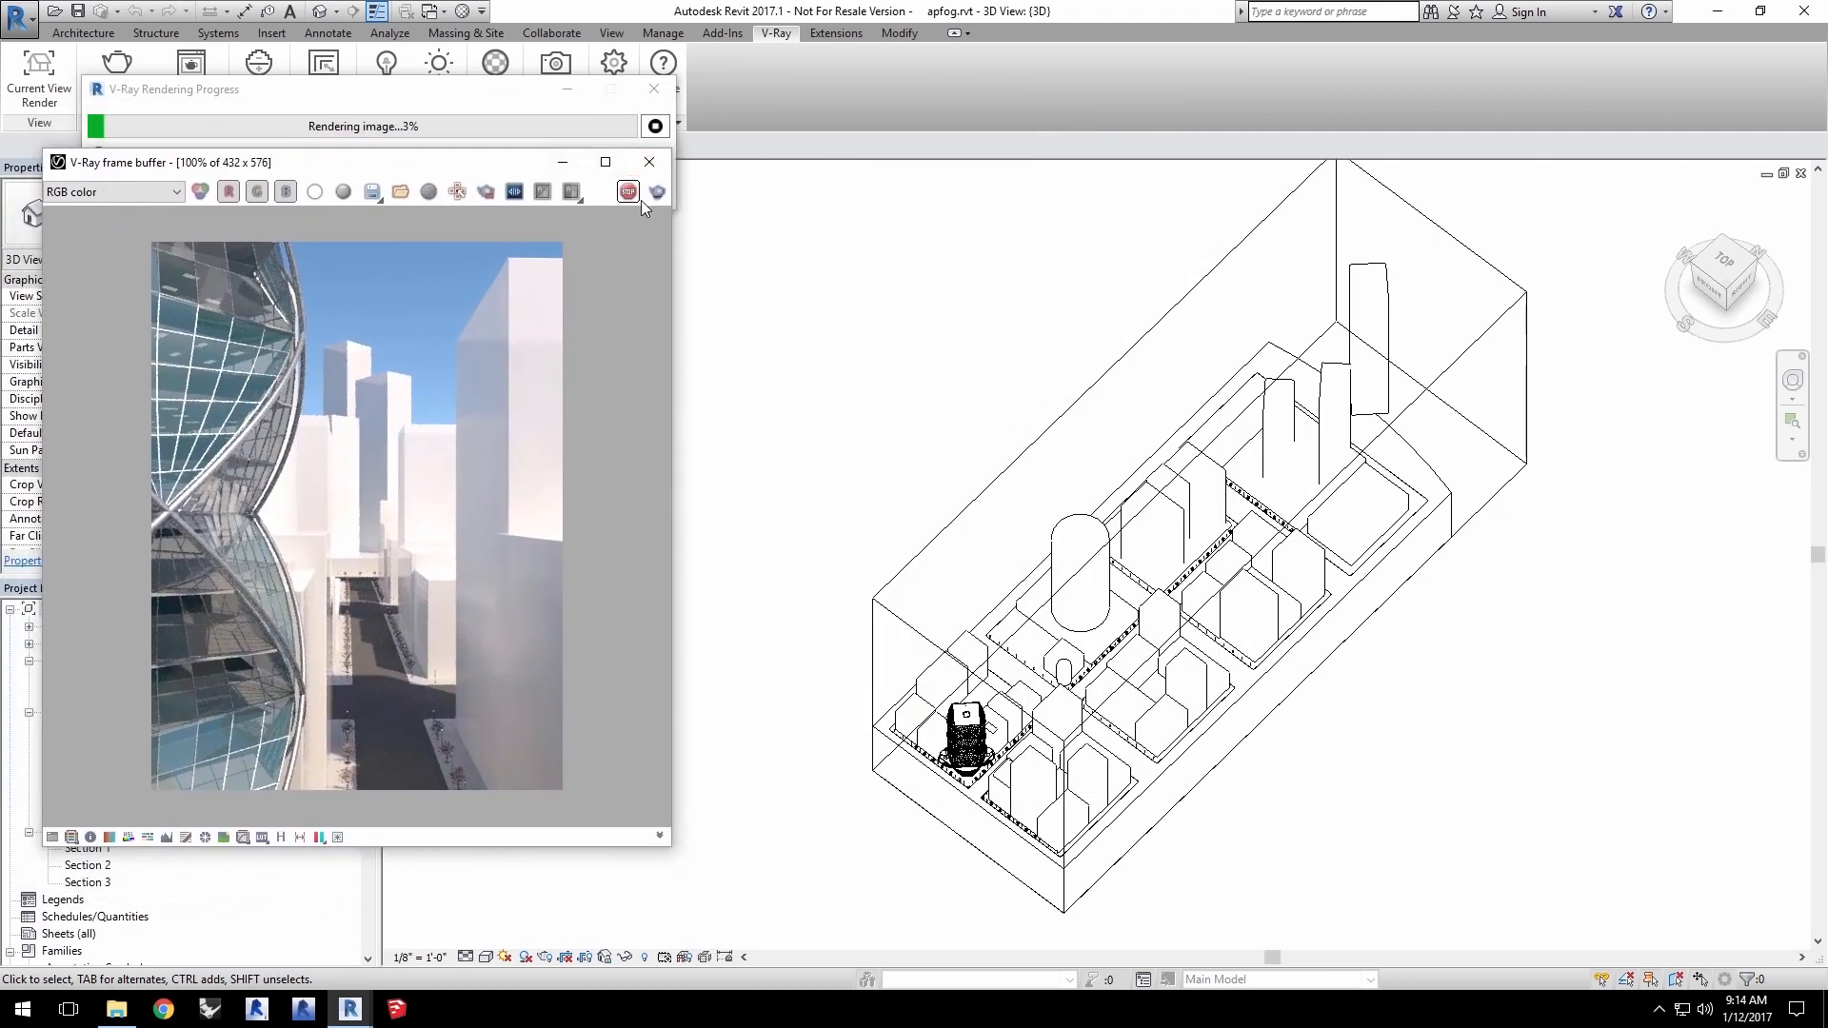
Enable Aerial Perspective in the V-Ray fog settings
{"action": "left_click", "coordinate": [612, 64]}
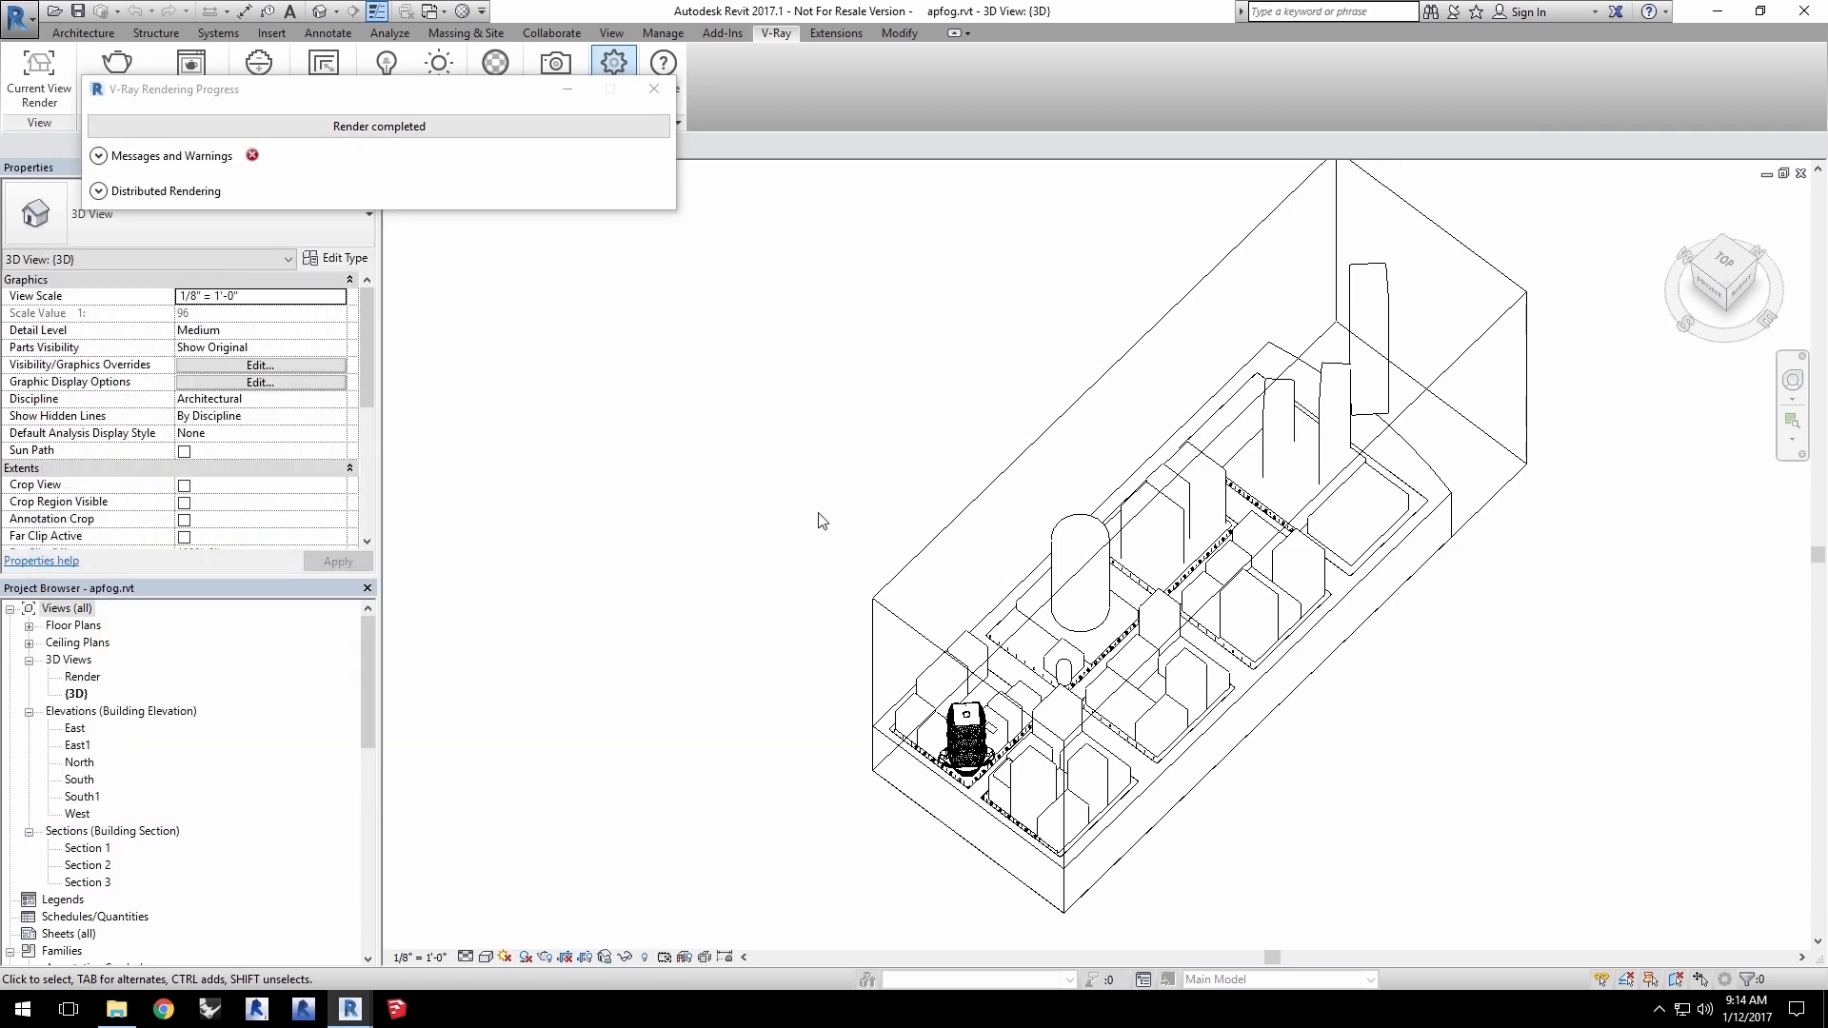
{"action": "left_click", "coordinate": [184, 345]}
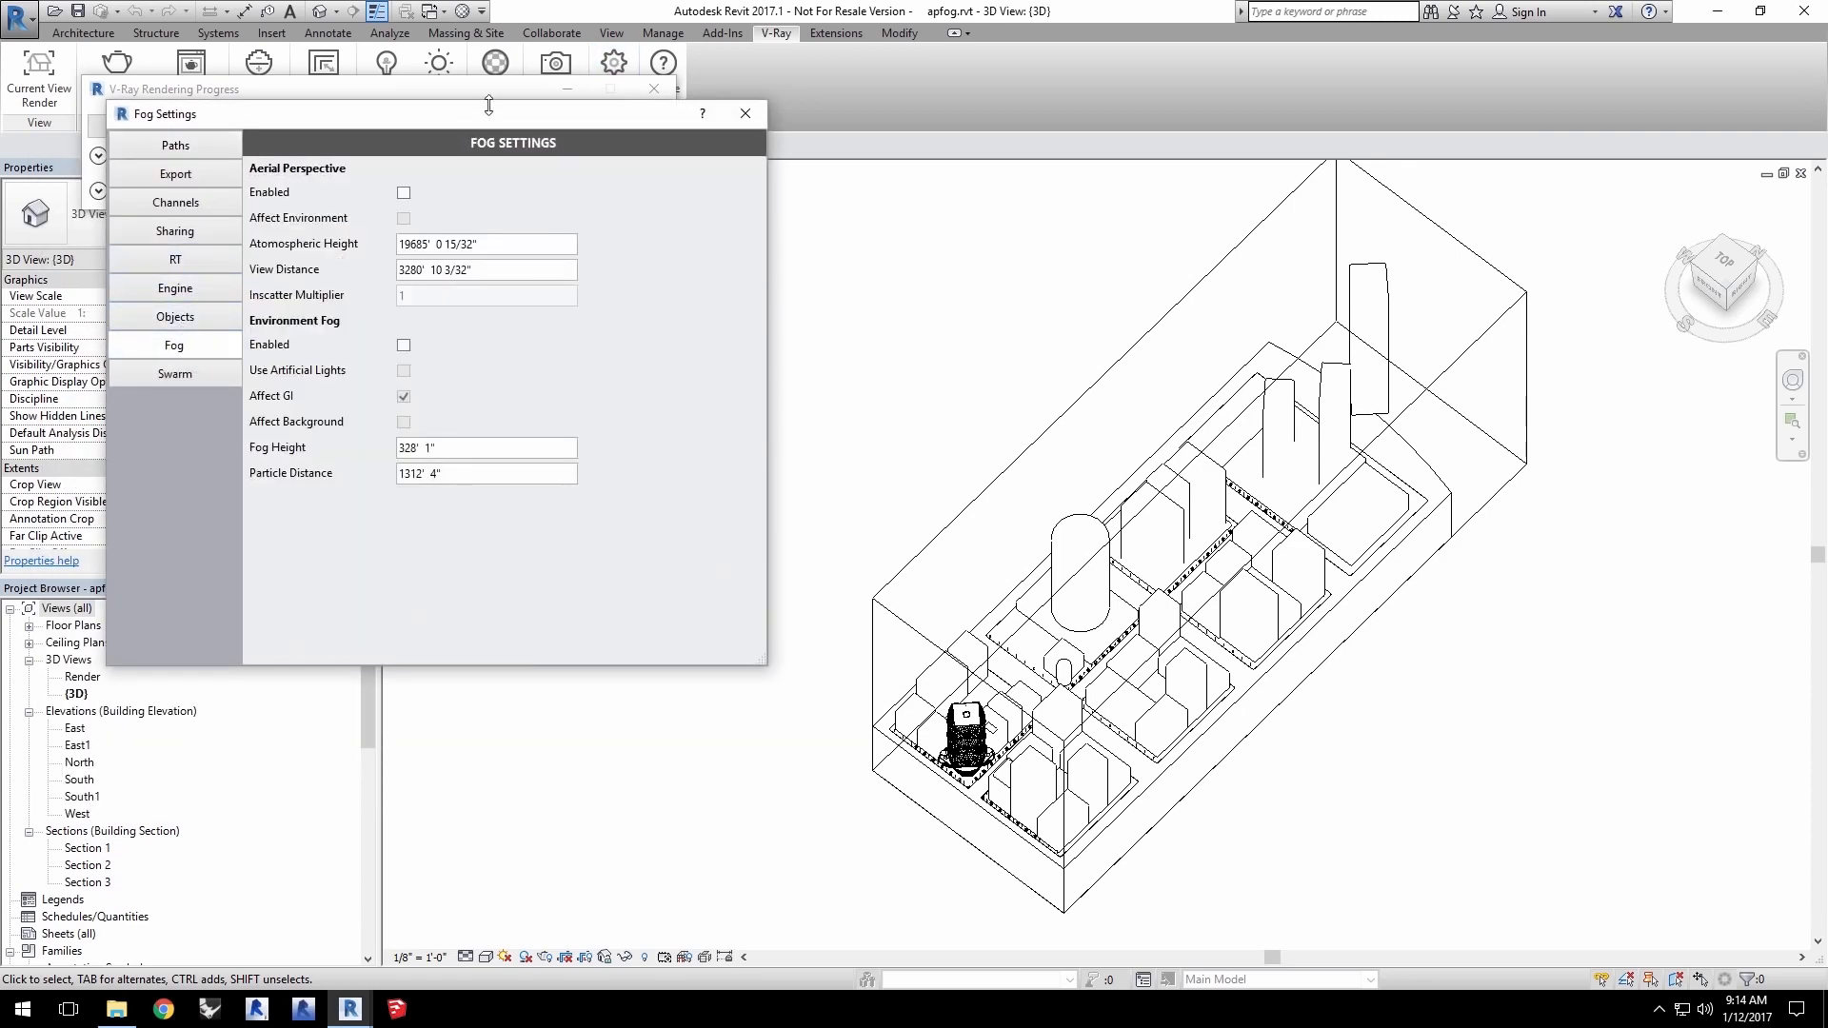
{"action": "left_click_drag", "start_coordinate": [486, 119], "coordinate": [996, 225]}
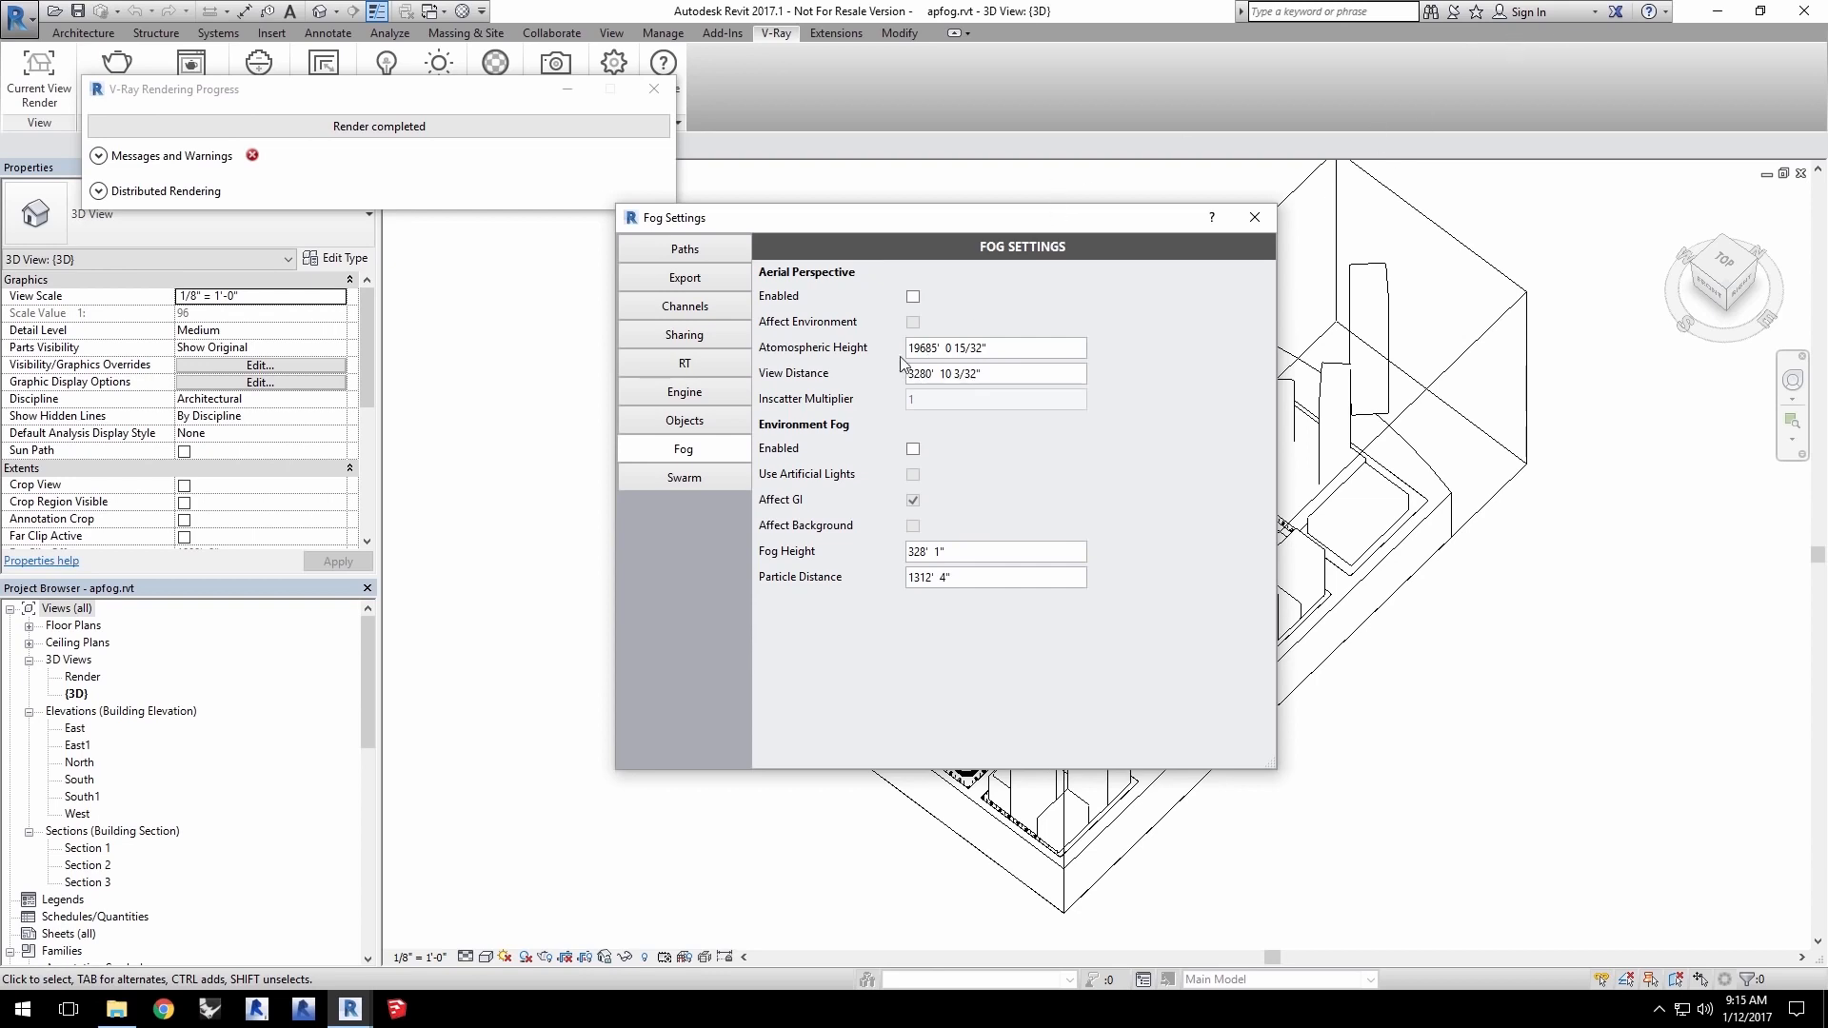
{"action": "left_click", "coordinate": [912, 298]}
Try an Aerial Perspective view distance of 8000 m and return it to 3280' 10 3/32"
{"action": "left_click_drag", "start_coordinate": [1032, 371], "coordinate": [859, 368]}
{"action": "type", "text": "8000m"}
{"action": "key", "text": "Return"}
{"action": "left_click_drag", "start_coordinate": [1018, 372], "coordinate": [888, 367]}
{"action": "type", "text": "1"}
{"action": "key", "text": "Return"}
Render the scene with Aerial Perspective, first without and again with Affect Environment enabled
{"action": "left_click", "coordinate": [125, 55]}
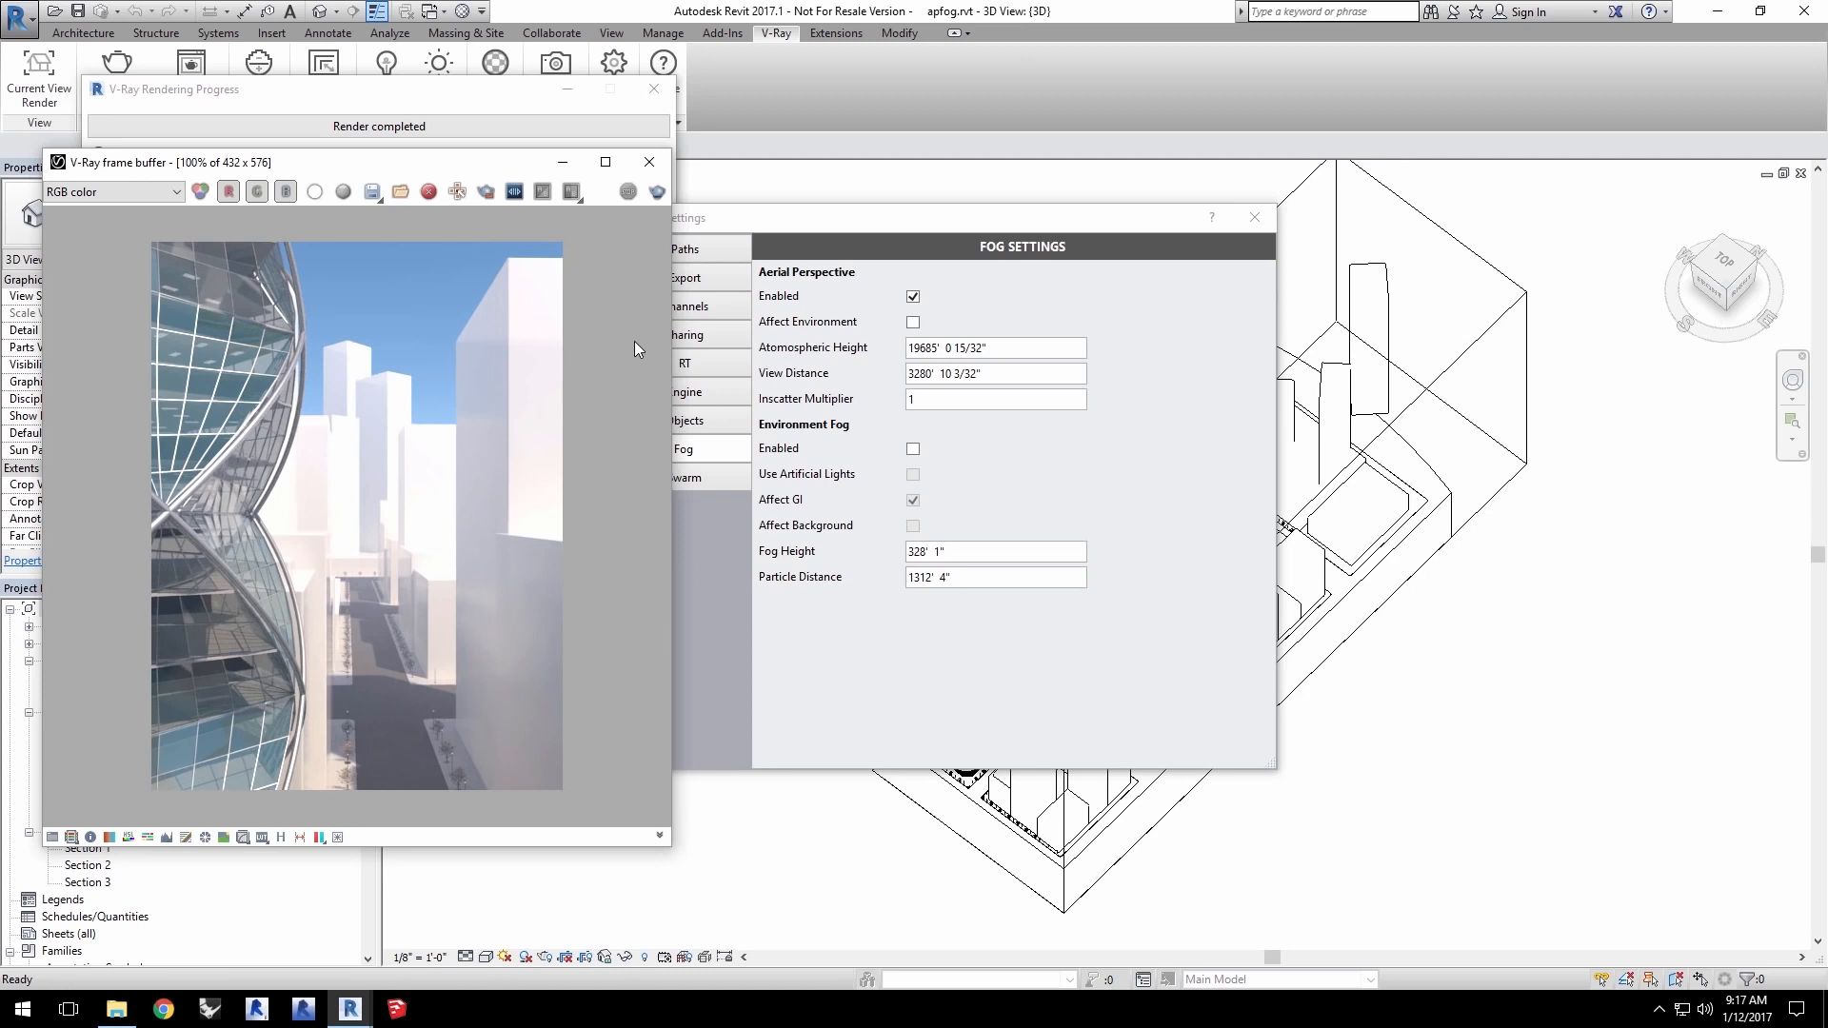
{"action": "left_click", "coordinate": [914, 323]}
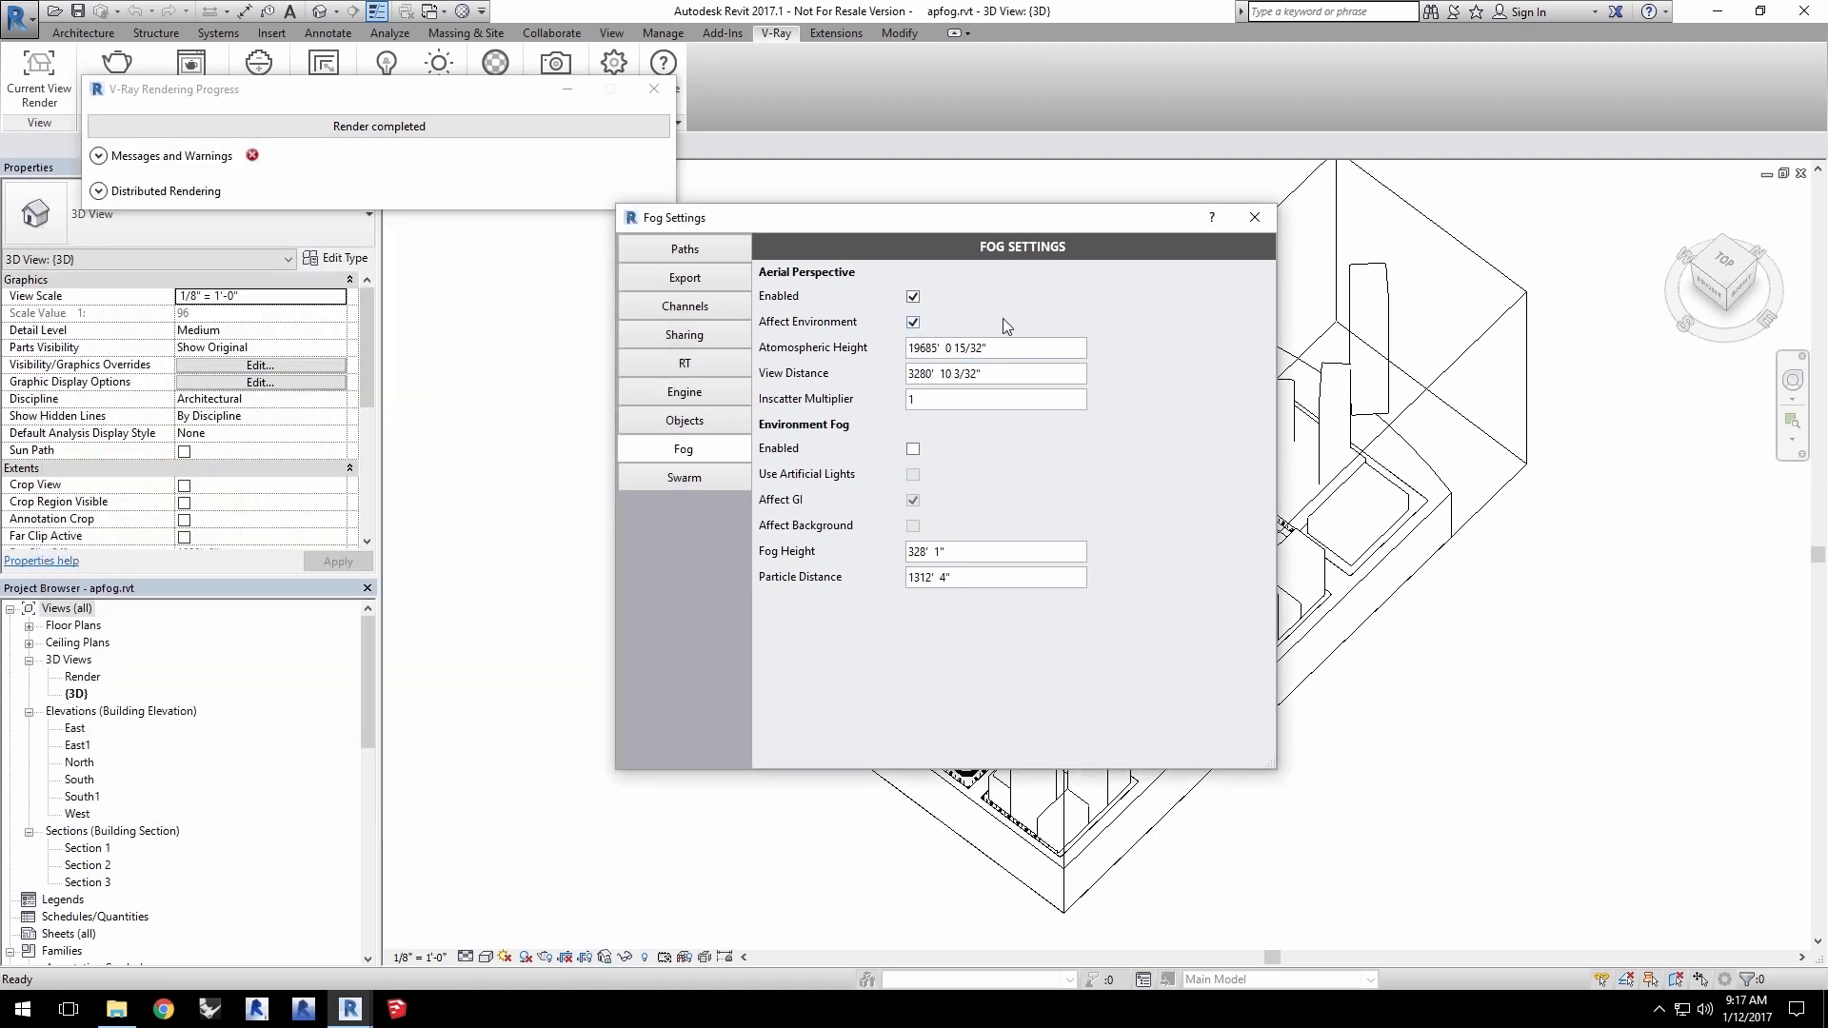
{"action": "left_click", "coordinate": [116, 62]}
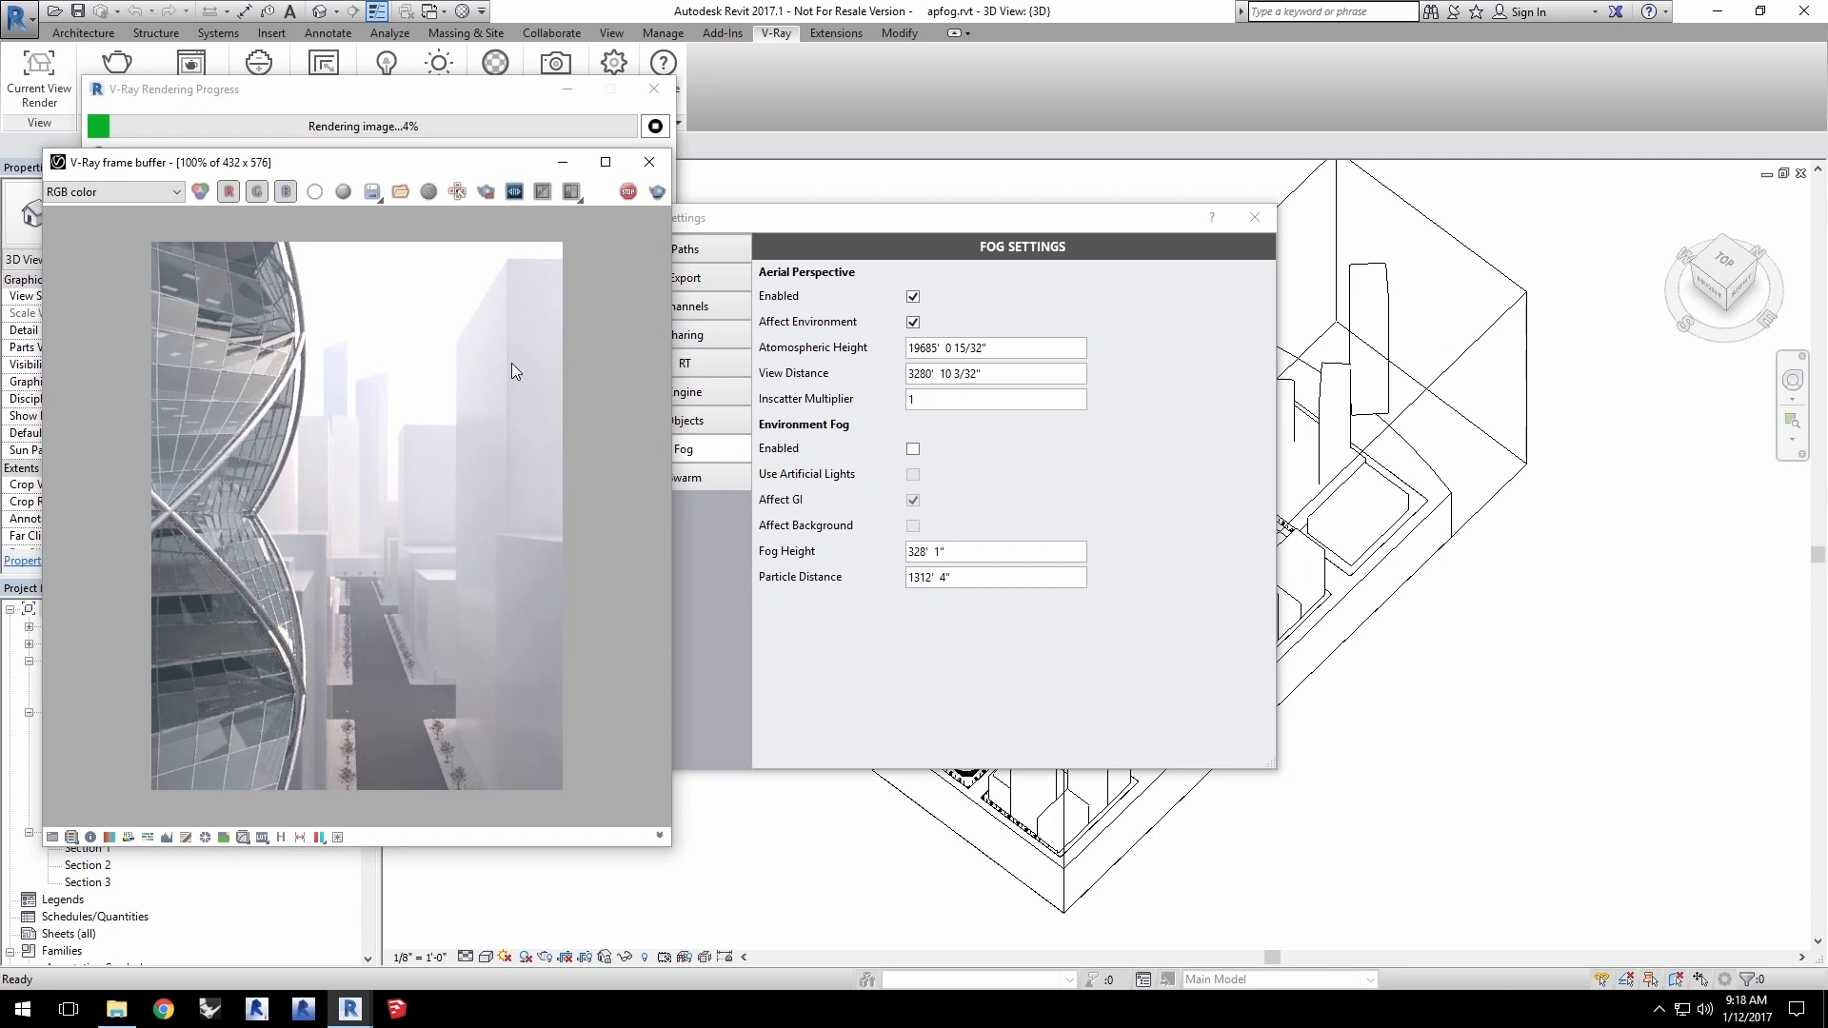
Disable Aerial Perspective, enable Environment Fog instead, and render the scene
{"action": "left_click", "coordinate": [912, 297]}
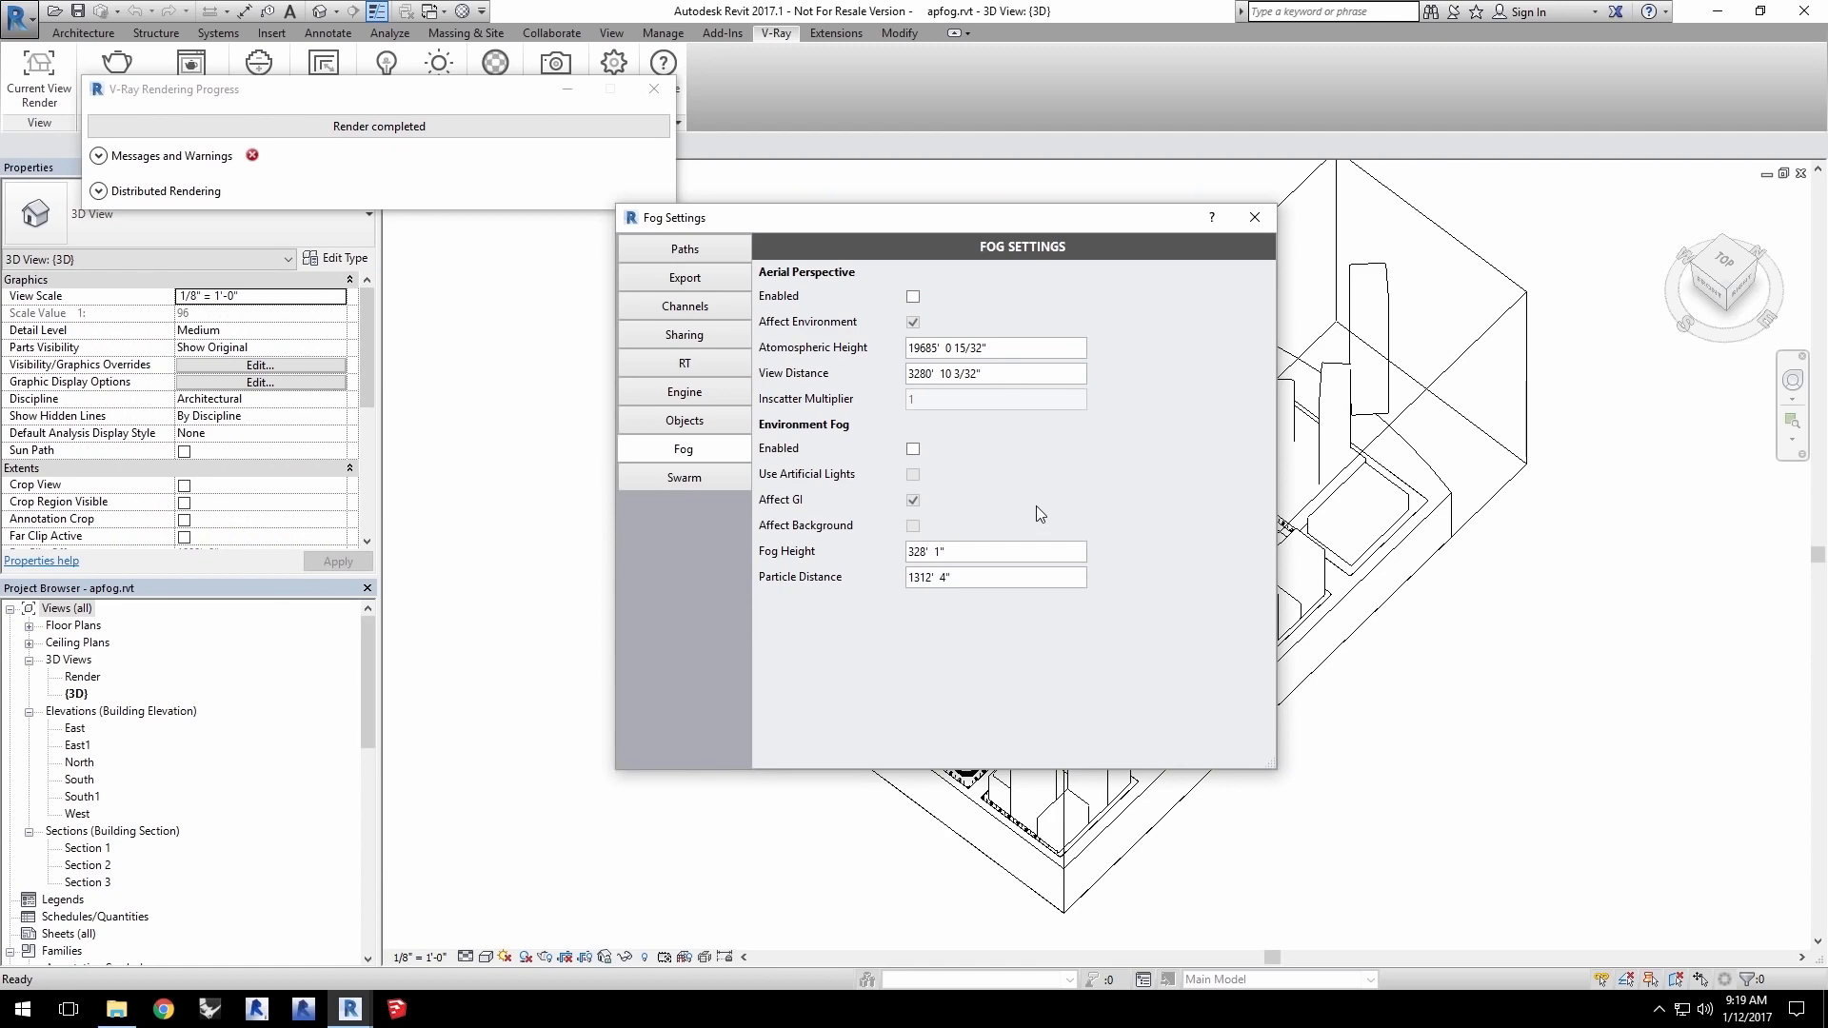
{"action": "left_click", "coordinate": [912, 450]}
{"action": "left_click", "coordinate": [116, 63]}
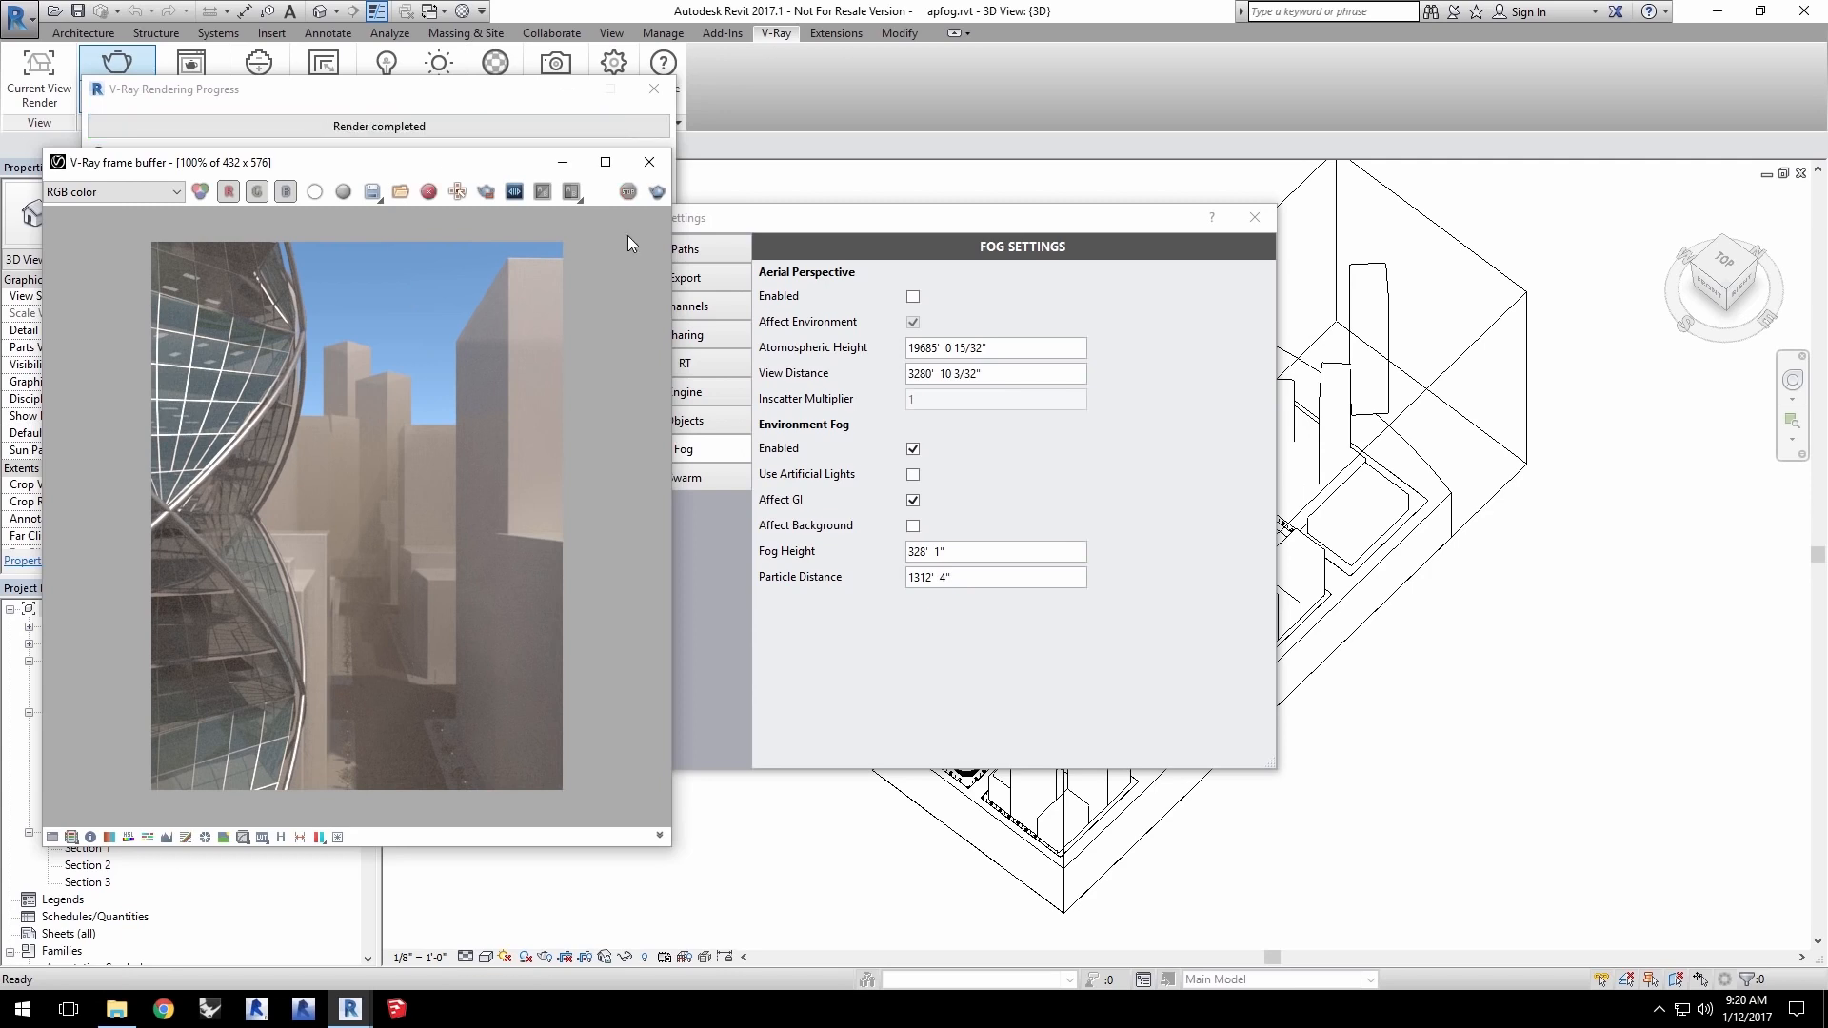
Switch the V-Ray lighting to Dome Light and render with the fog's particle distance set to 6000'
{"action": "left_click", "coordinate": [561, 156]}
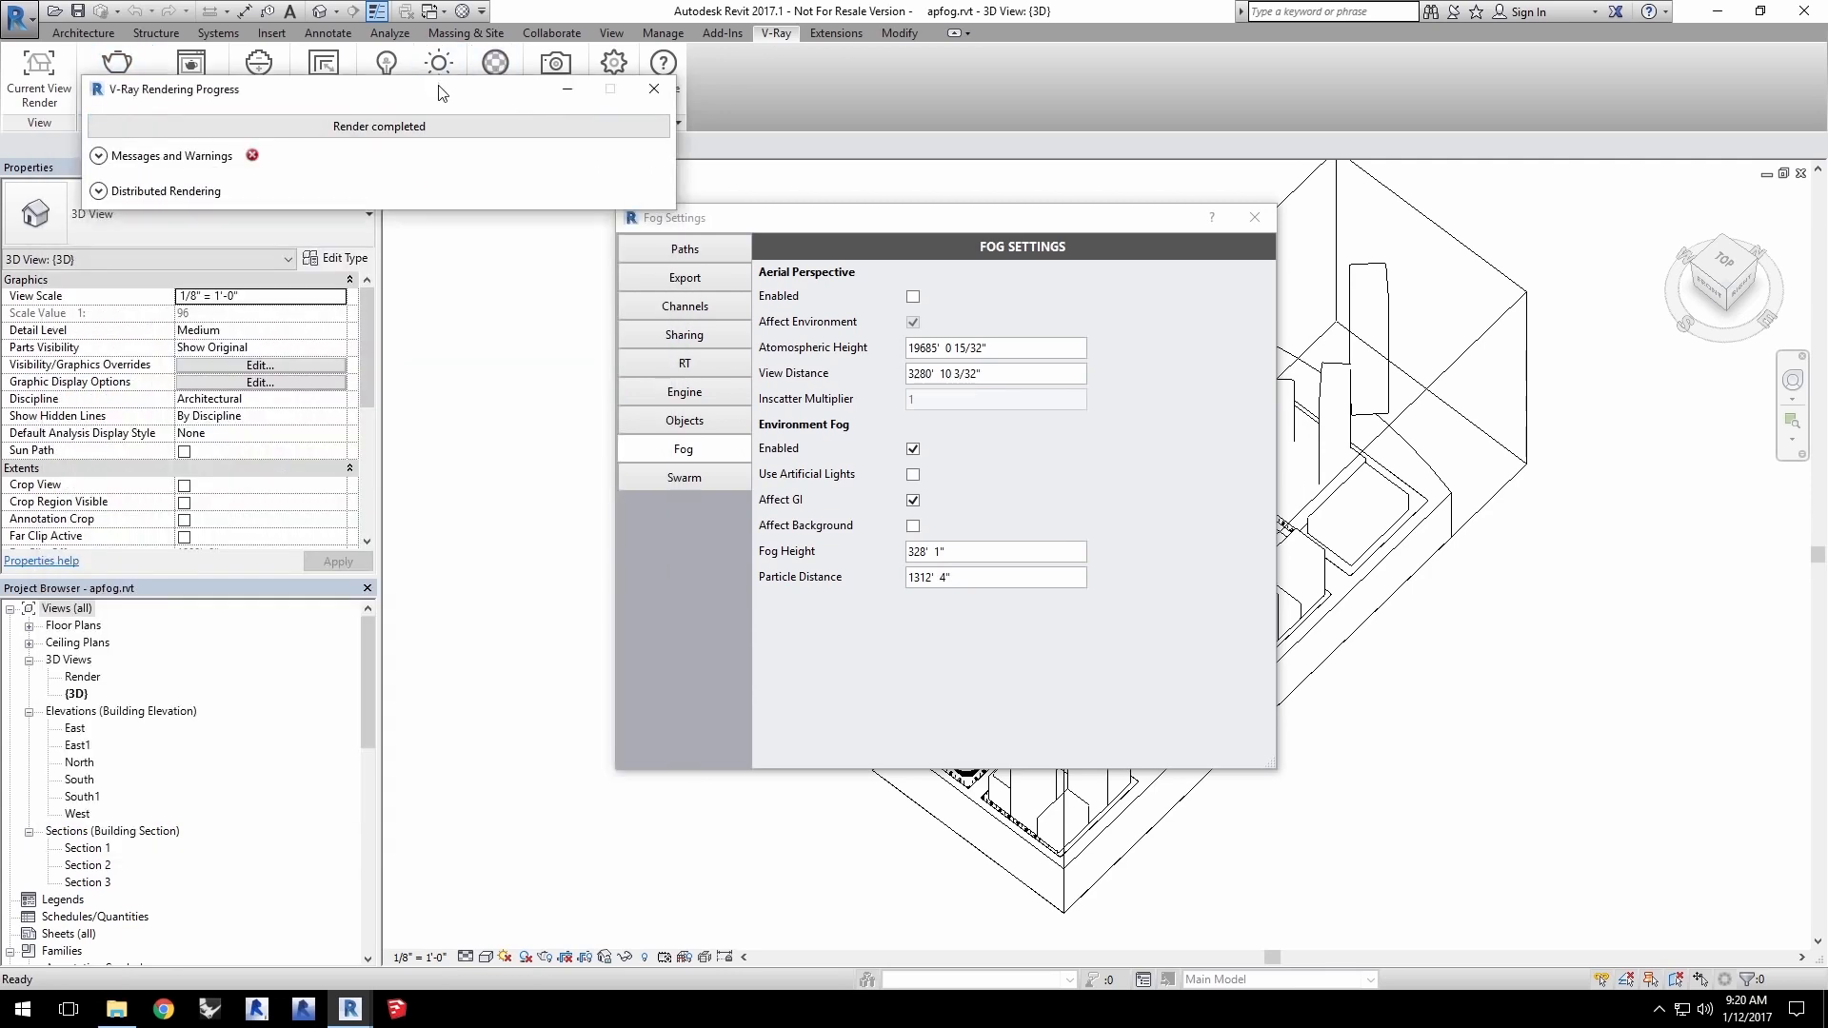
{"action": "left_click_drag", "start_coordinate": [441, 90], "coordinate": [415, 164]}
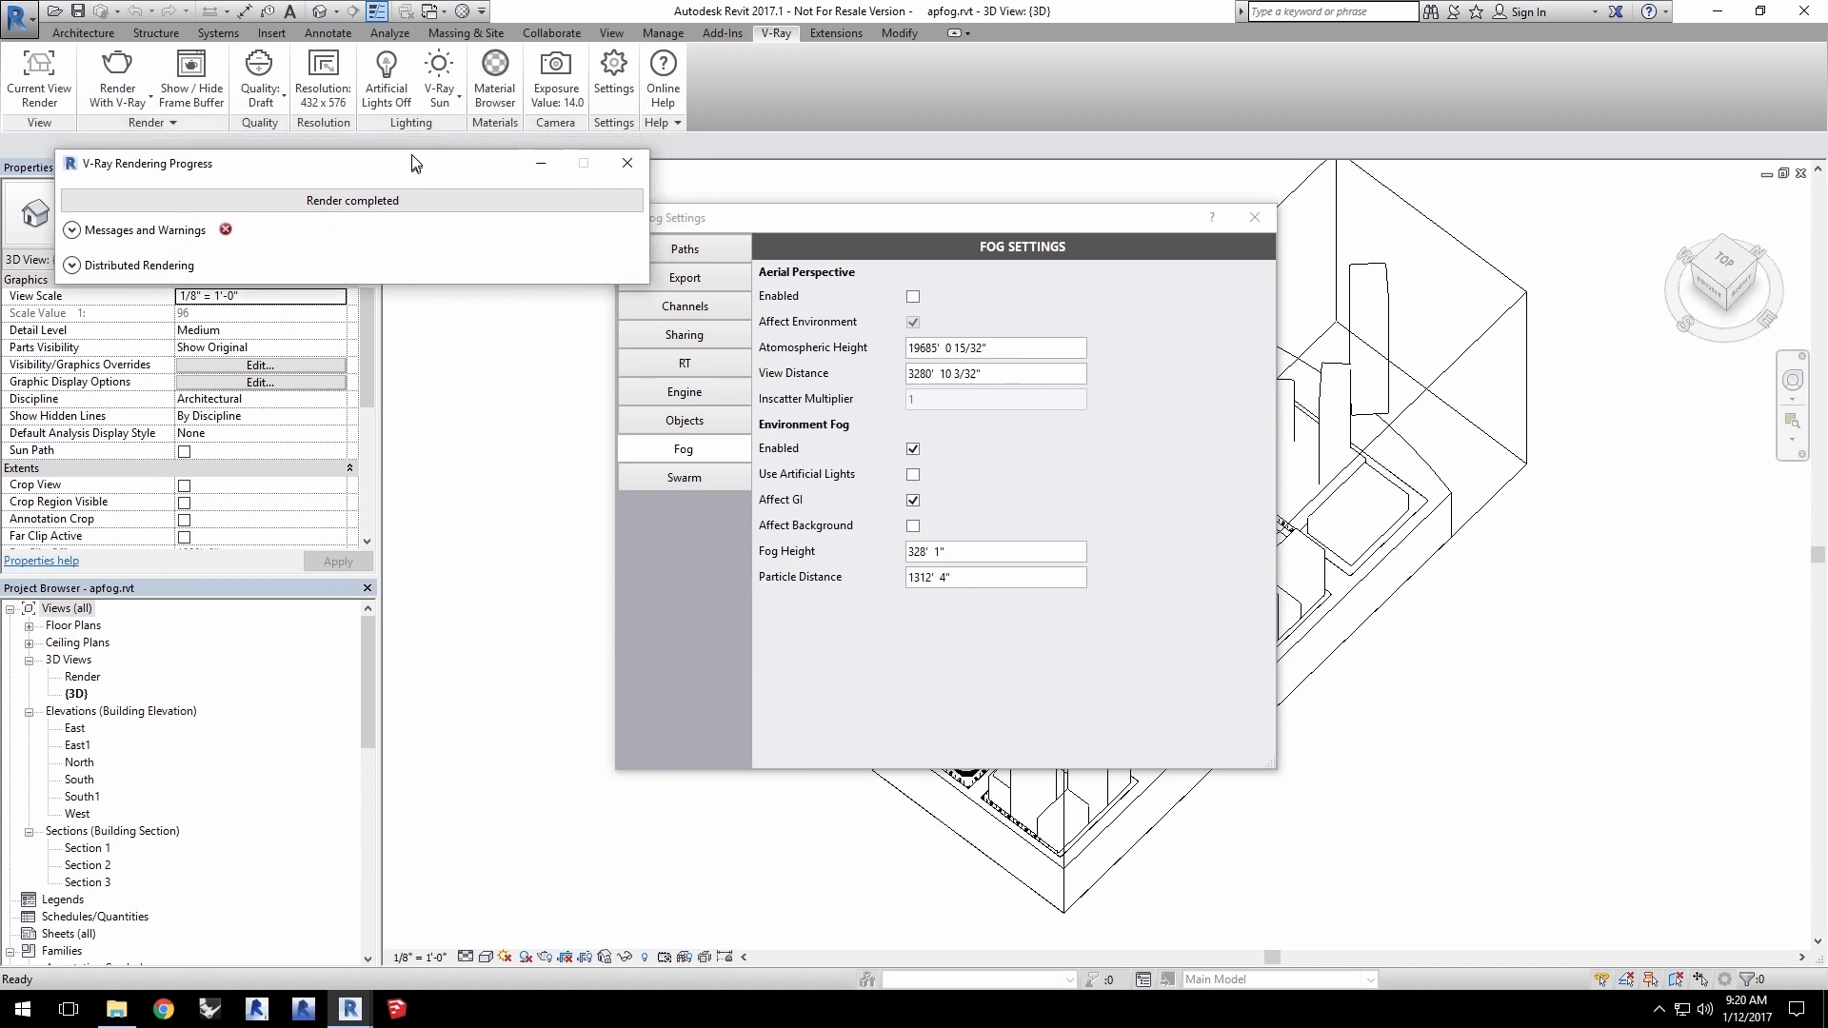
{"action": "left_click", "coordinate": [455, 89]}
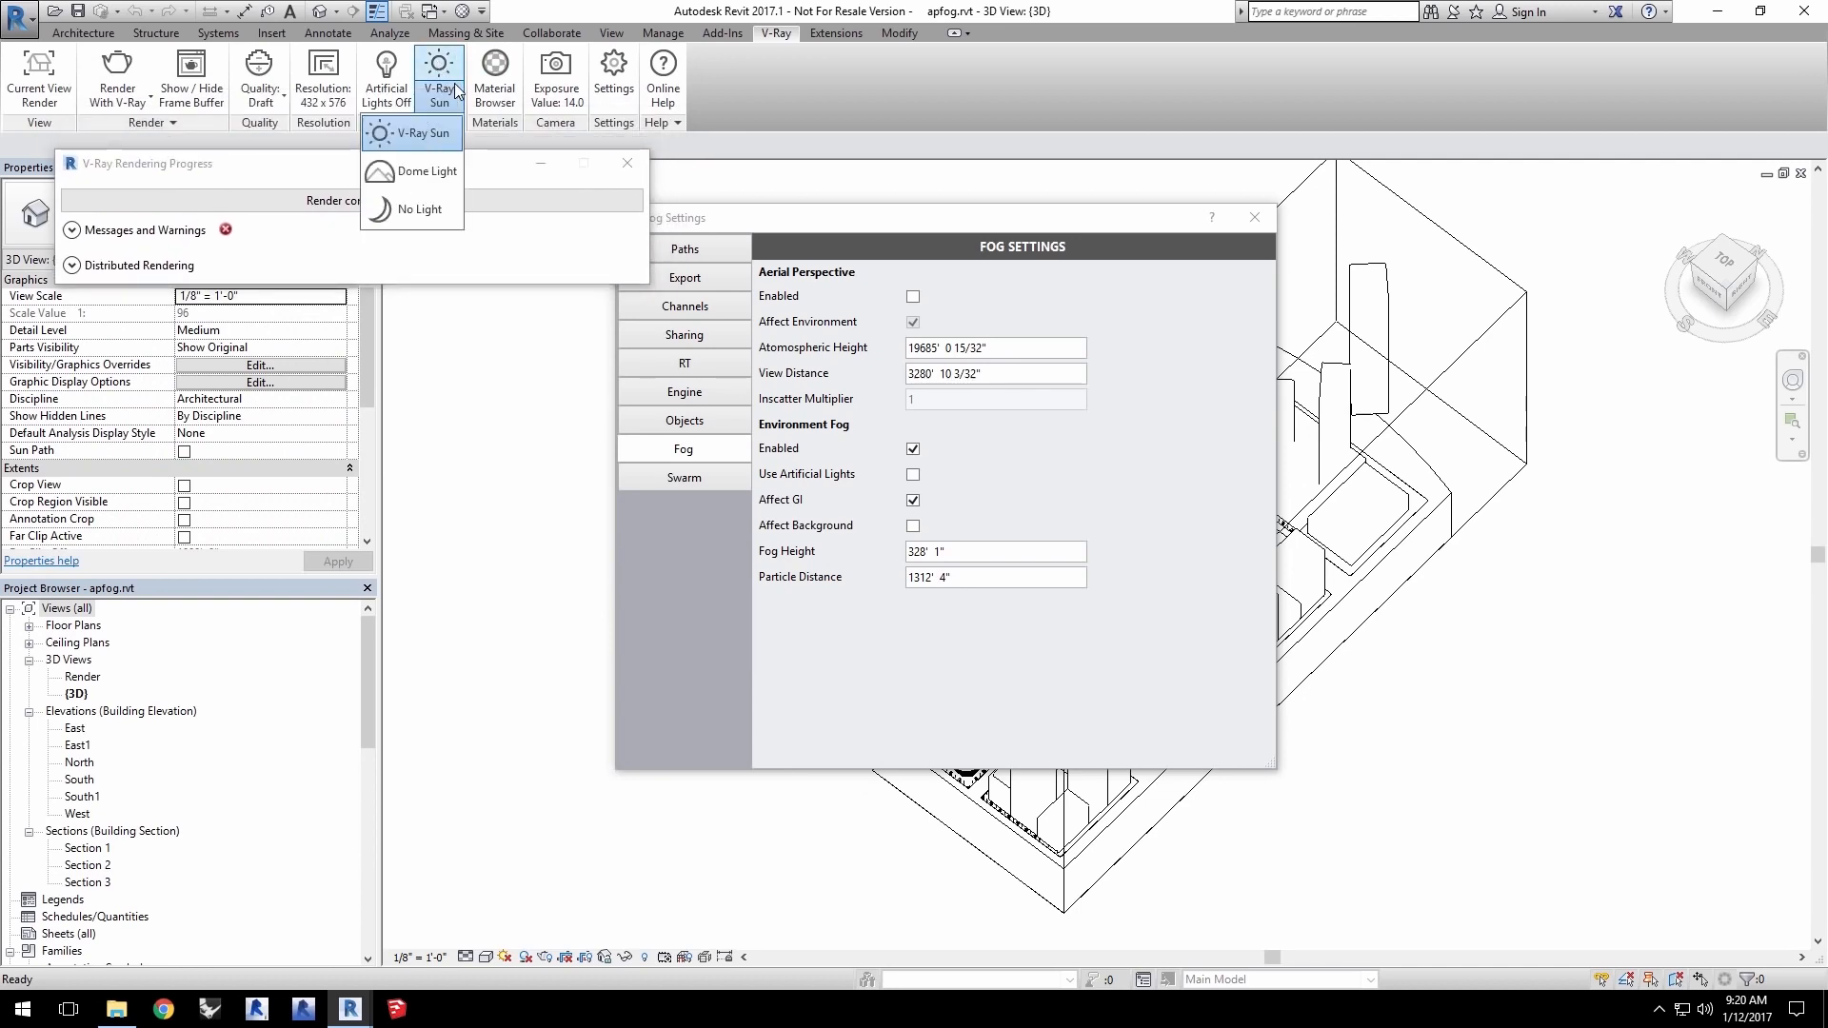
{"action": "left_click", "coordinate": [419, 171]}
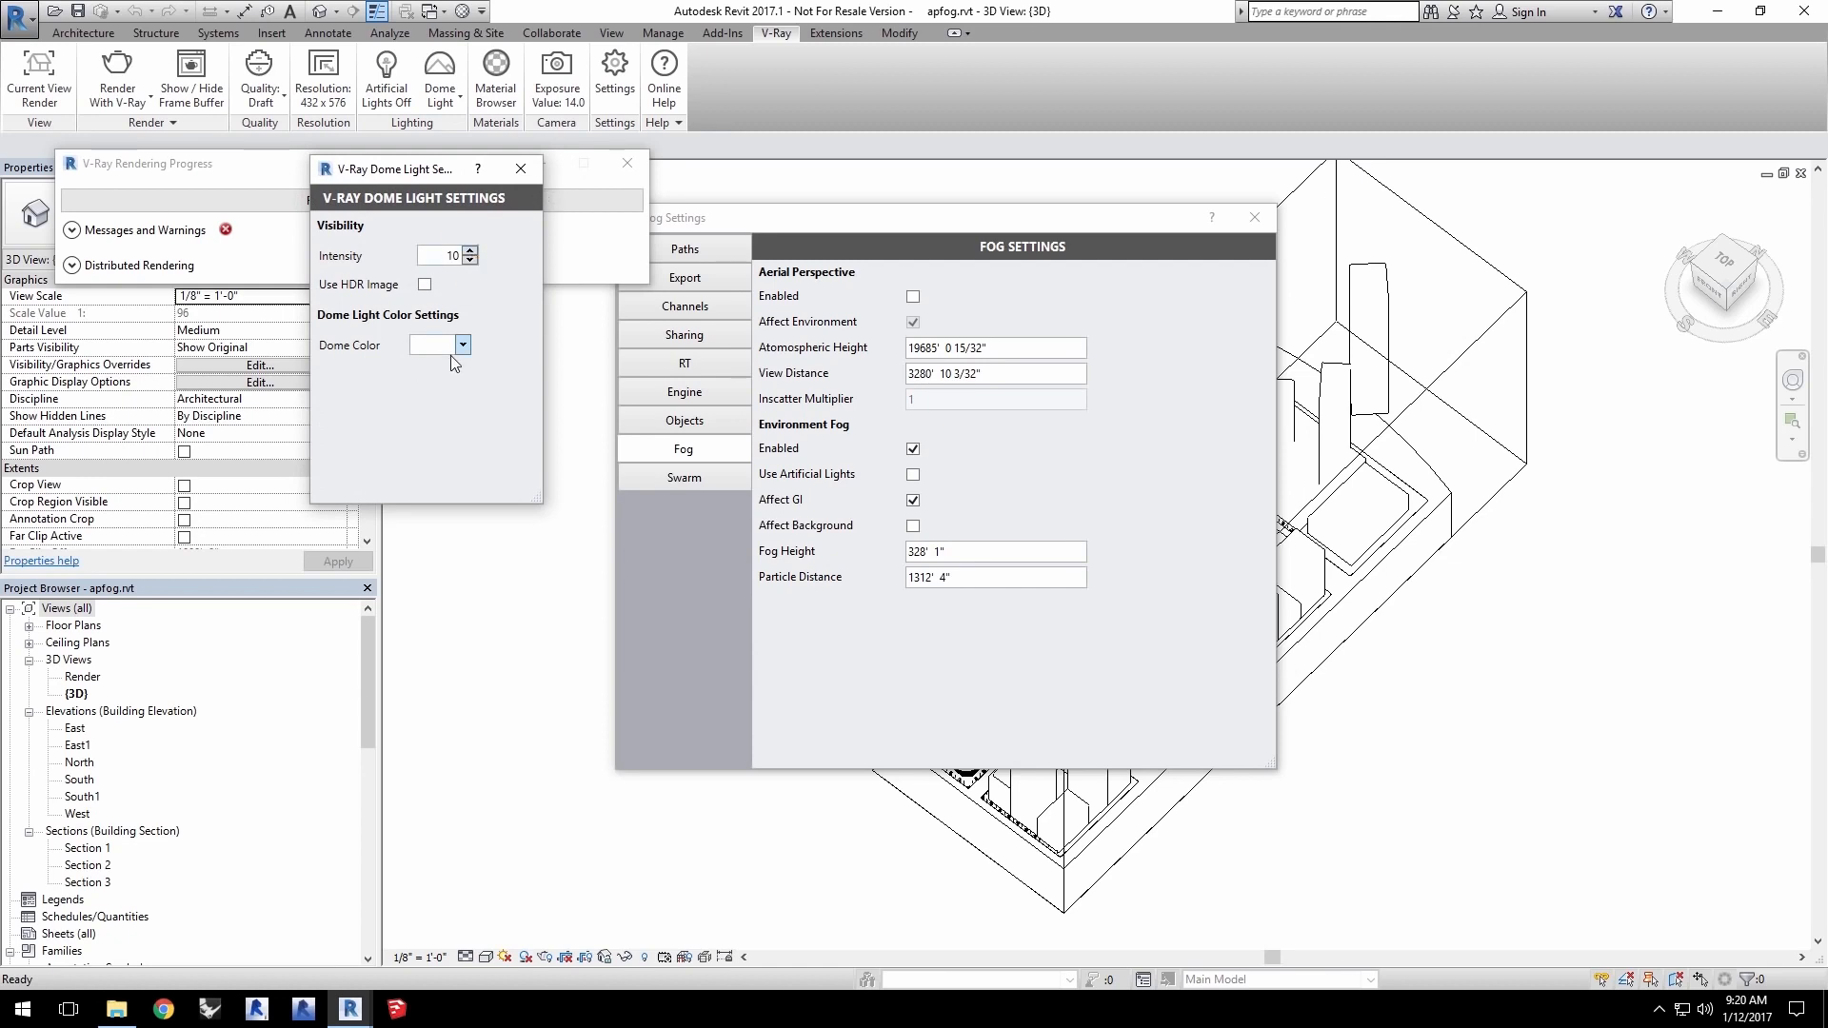
{"action": "left_click", "coordinate": [516, 173]}
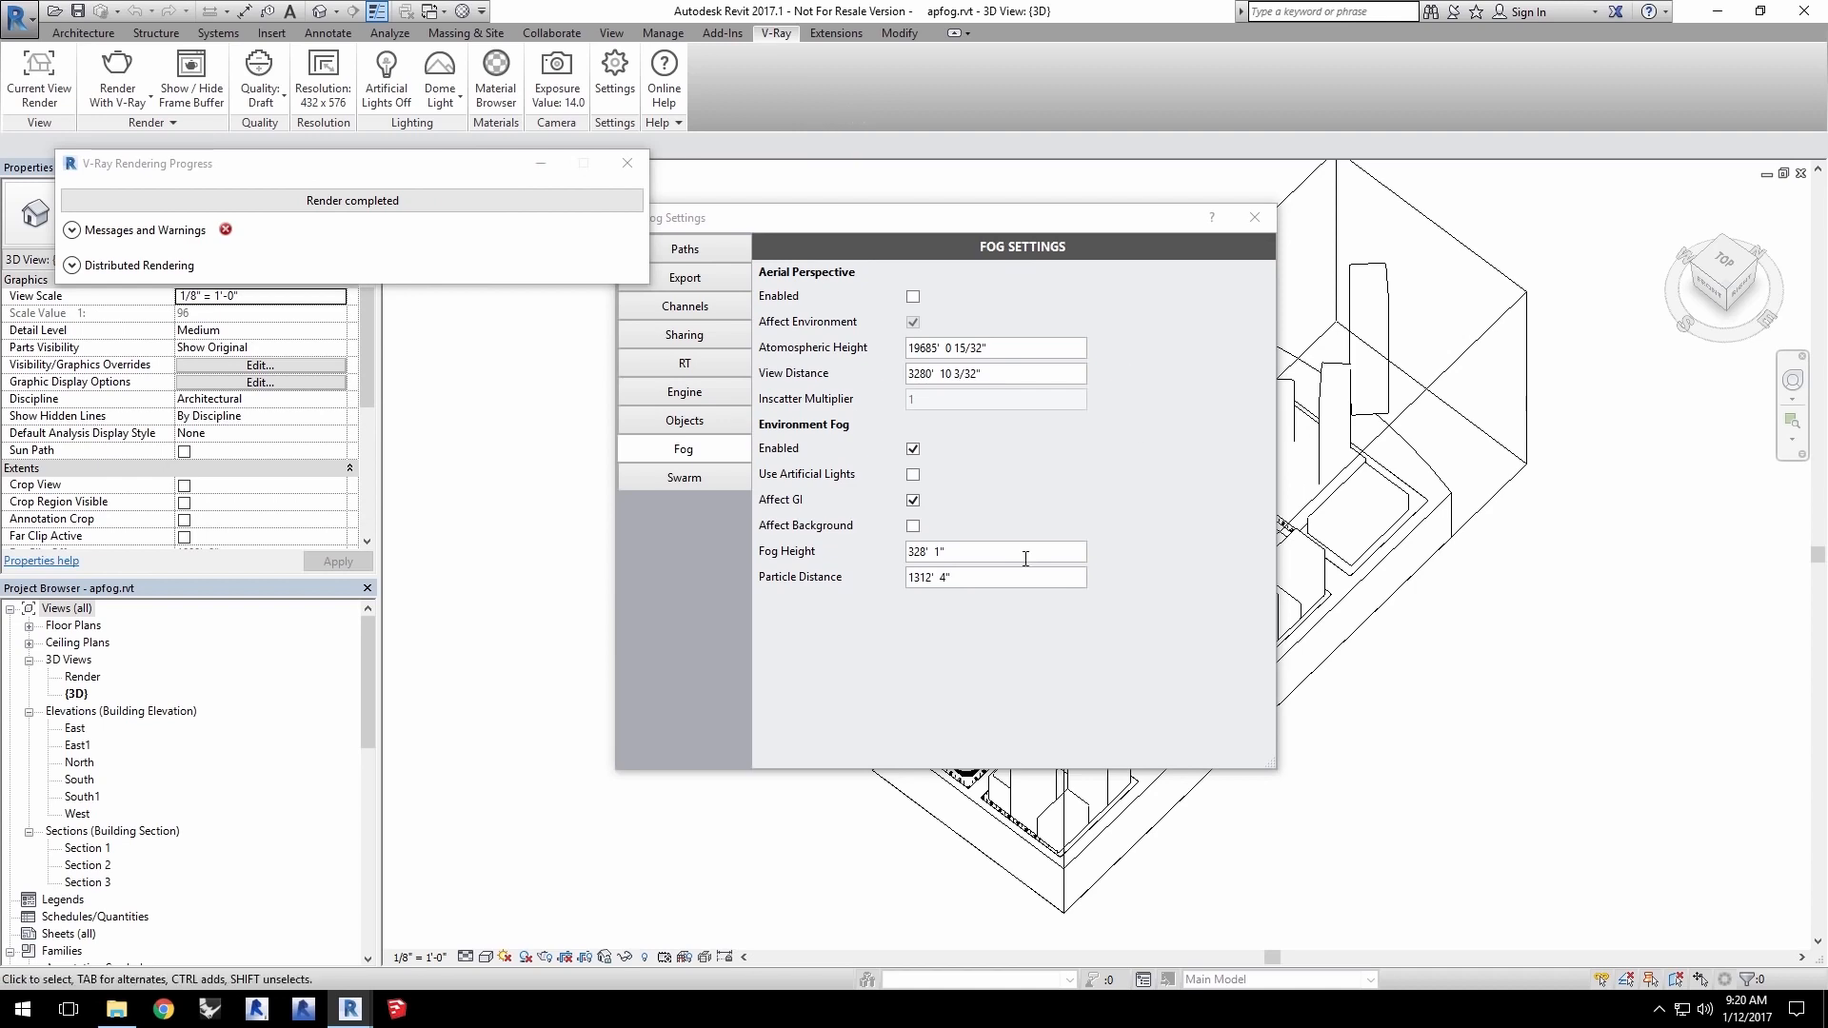
{"action": "left_click_drag", "start_coordinate": [1024, 583], "coordinate": [885, 572]}
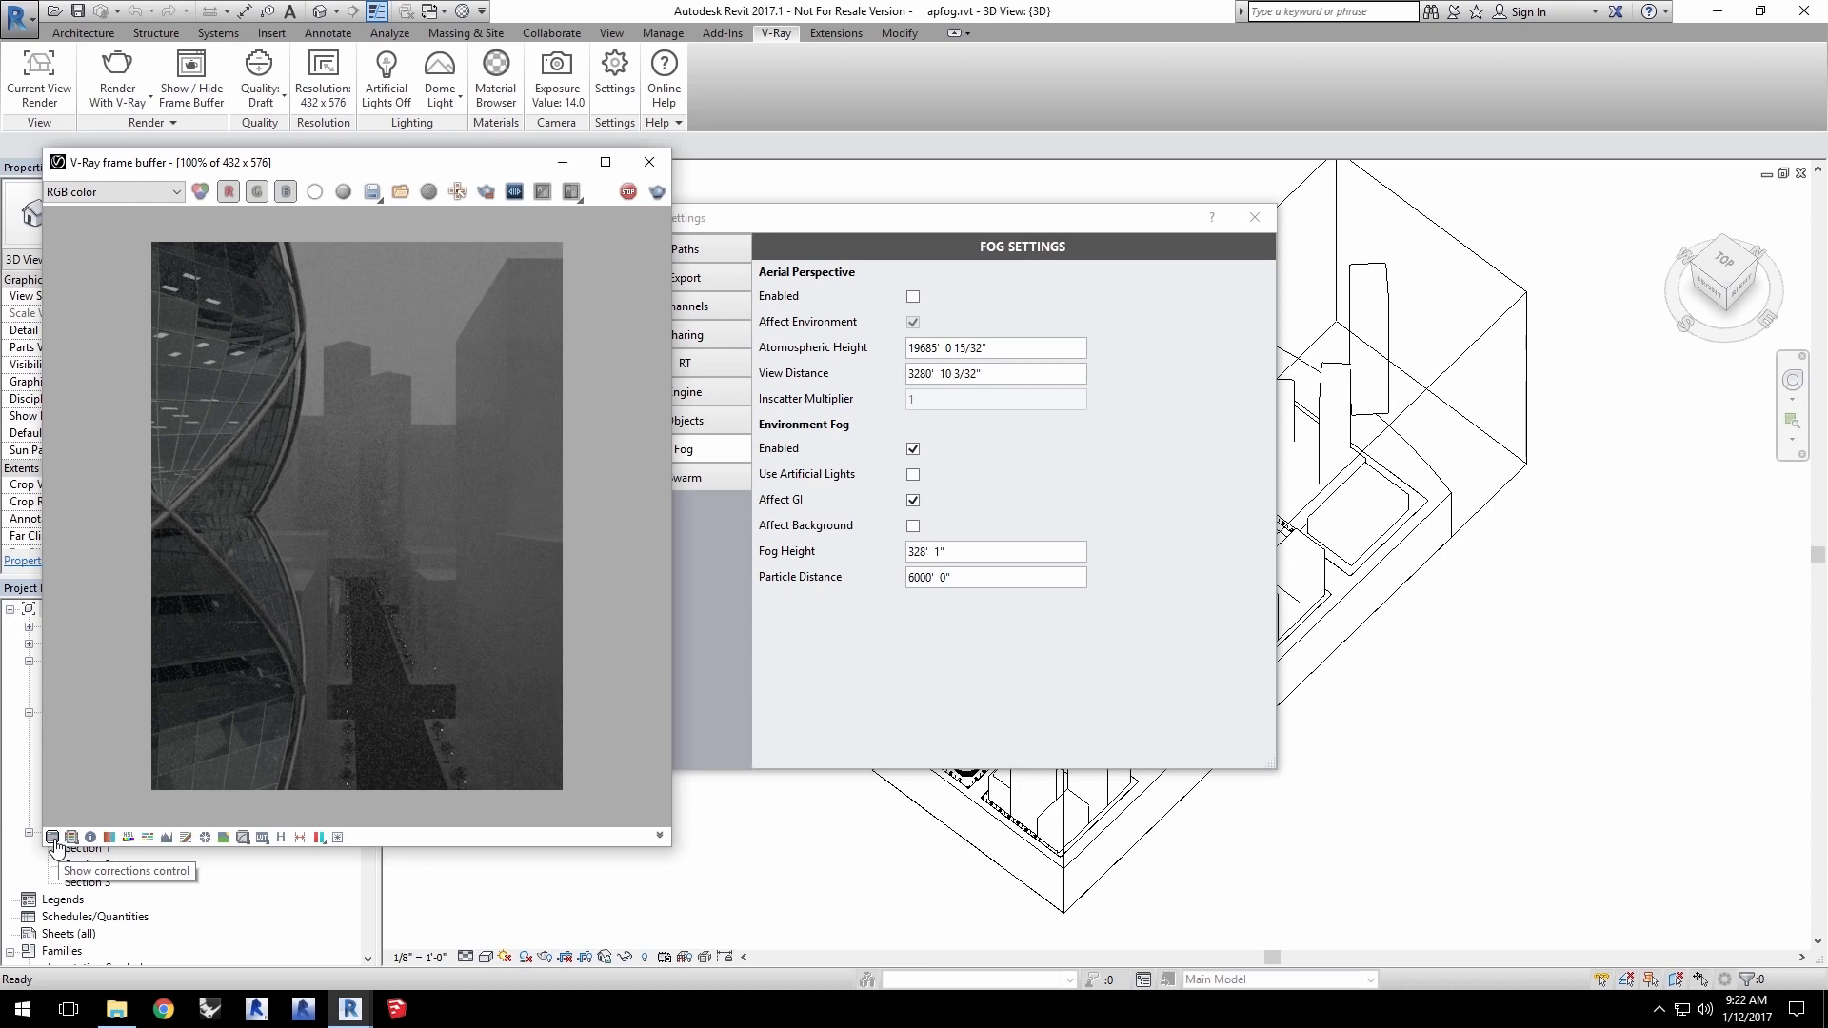
Apply an exposure correction to the rendered image with exposure 1.87 and contrast 0.25
{"action": "left_click", "coordinate": [53, 837]}
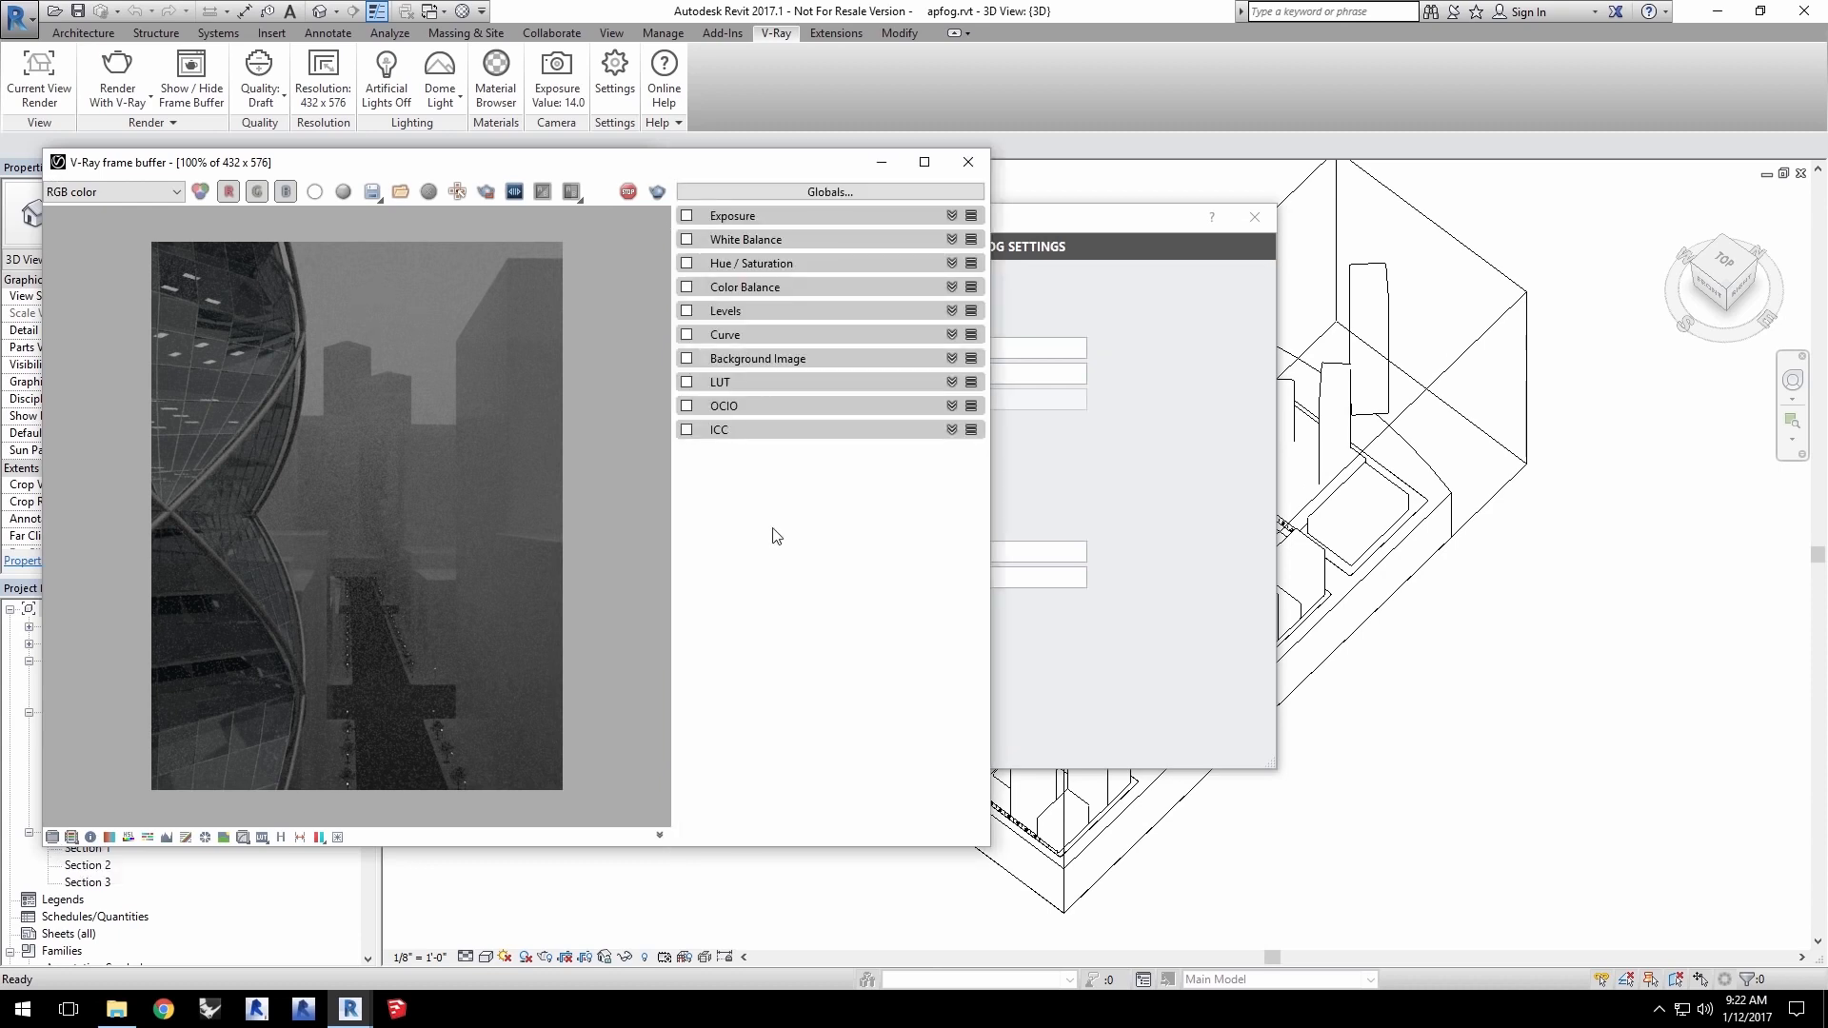
{"action": "left_click", "coordinate": [752, 217]}
{"action": "left_click_drag", "start_coordinate": [814, 259], "coordinate": [856, 267]}
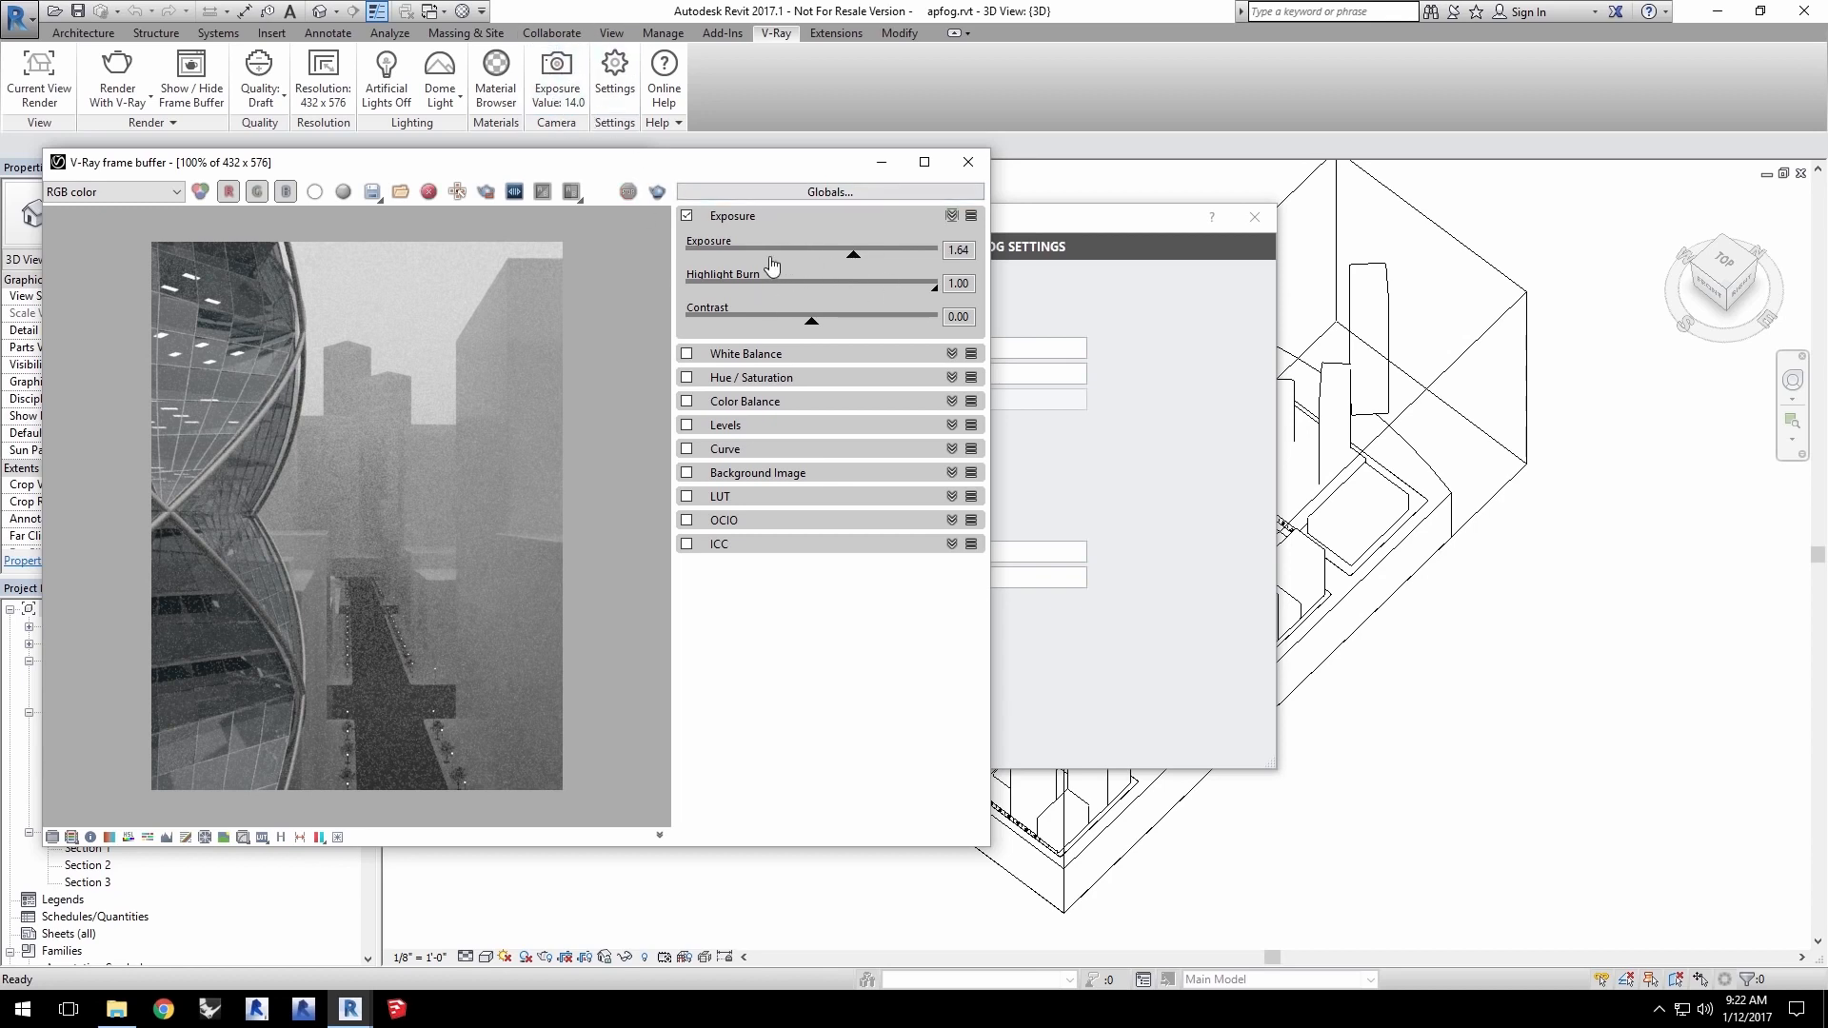
{"action": "left_click_drag", "start_coordinate": [854, 255], "coordinate": [860, 257]}
{"action": "left_click_drag", "start_coordinate": [811, 324], "coordinate": [844, 325]}
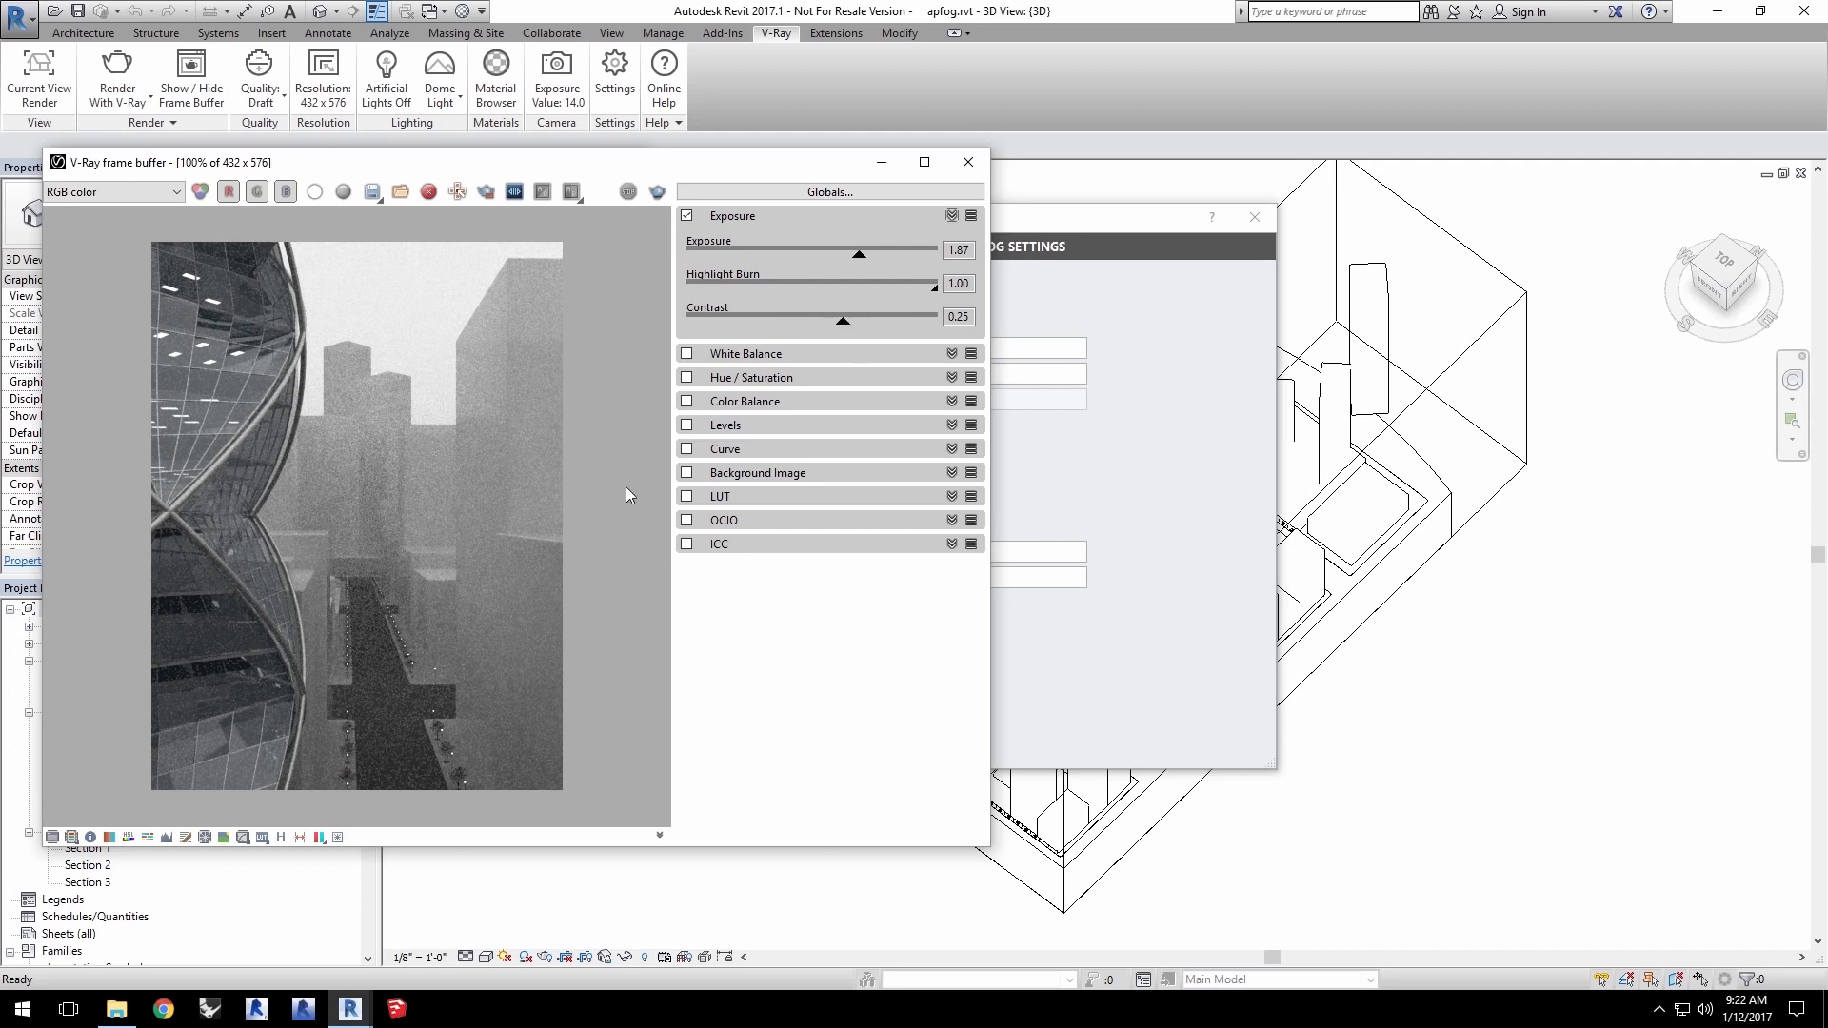
Turn off the exposure correction and switch the lighting back to V-Ray Sun
{"action": "left_click", "coordinate": [687, 216]}
{"action": "left_click_drag", "start_coordinate": [1033, 227], "coordinate": [1091, 231]}
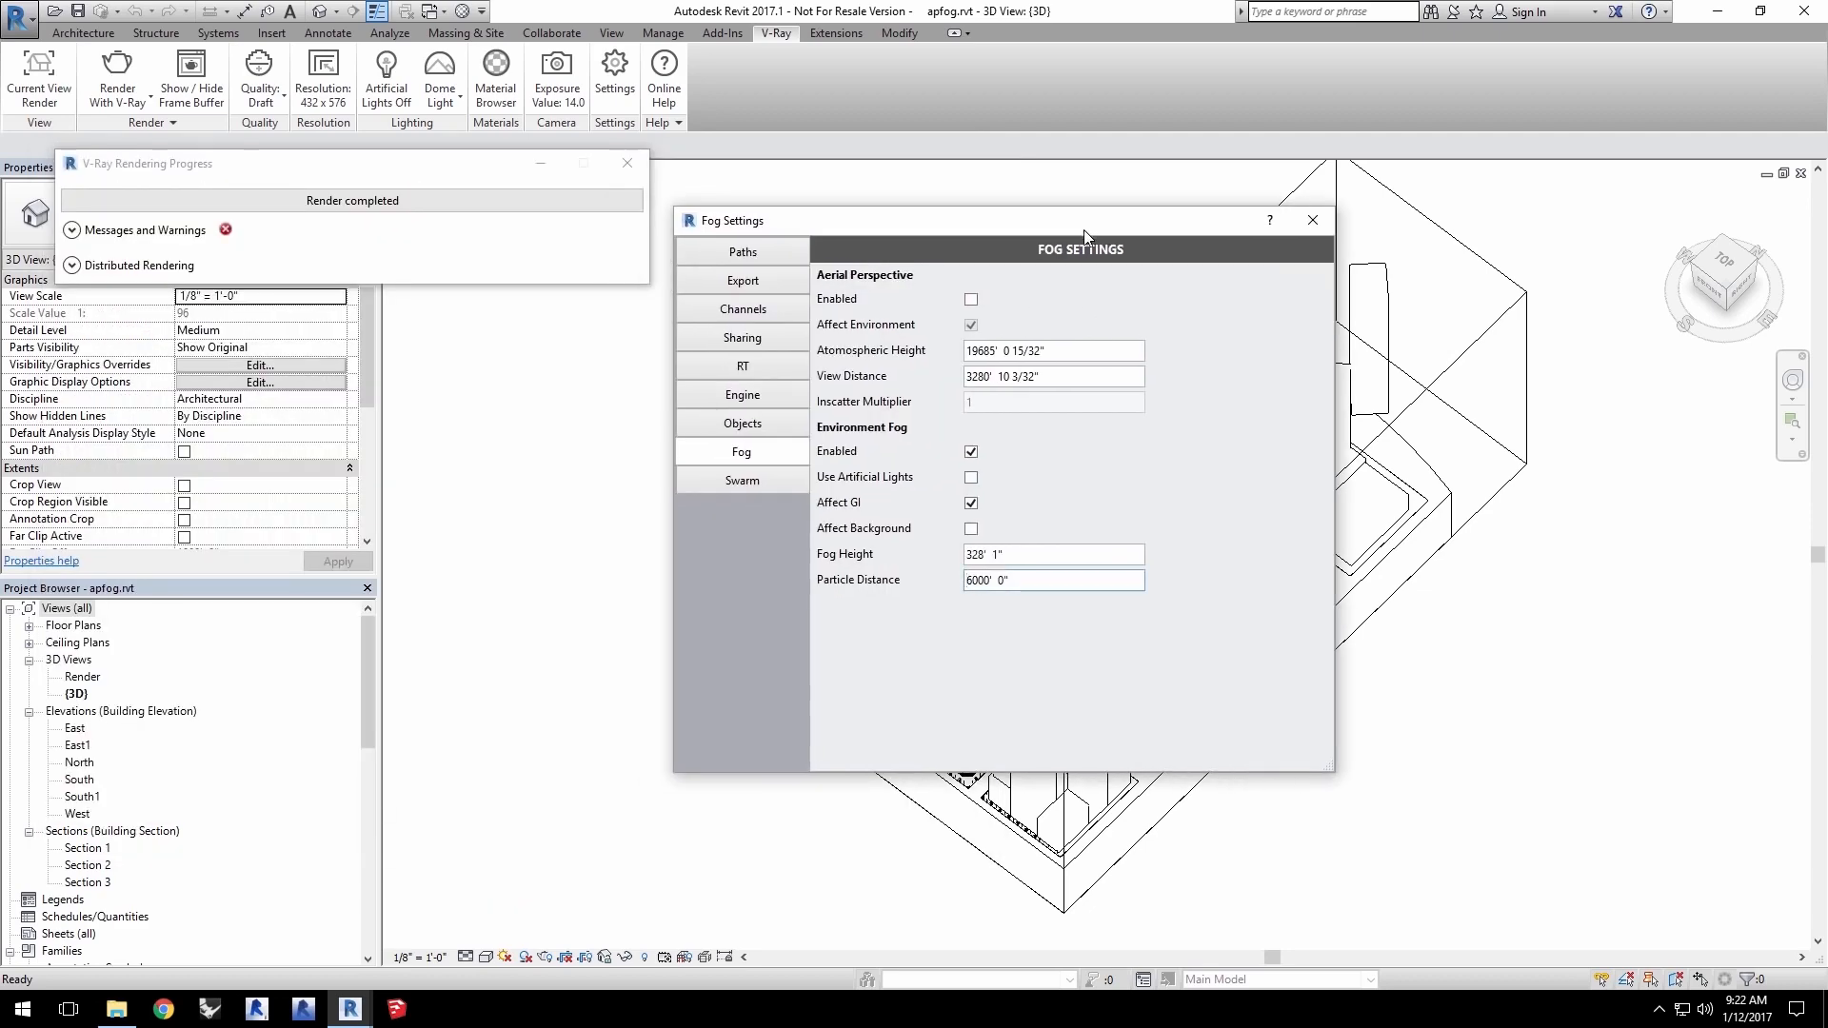
{"action": "left_click", "coordinate": [459, 97]}
{"action": "left_click", "coordinate": [418, 134]}
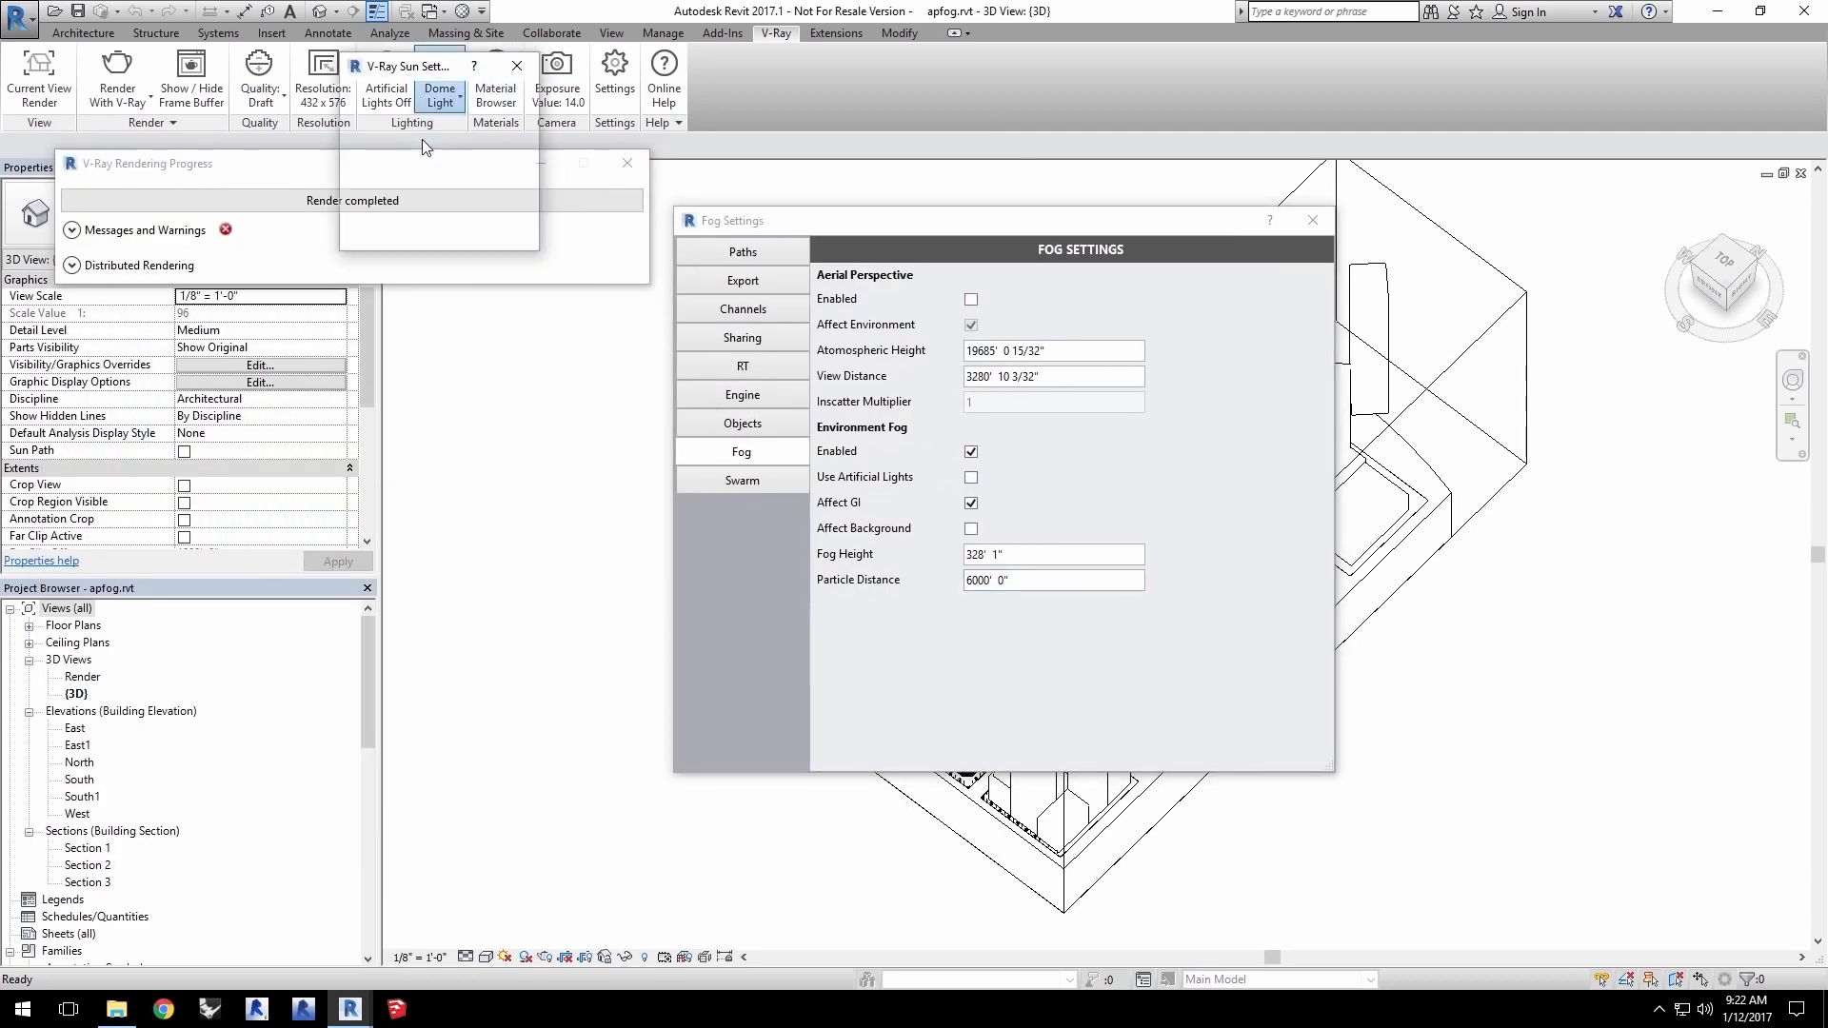
{"action": "left_click", "coordinate": [517, 67]}
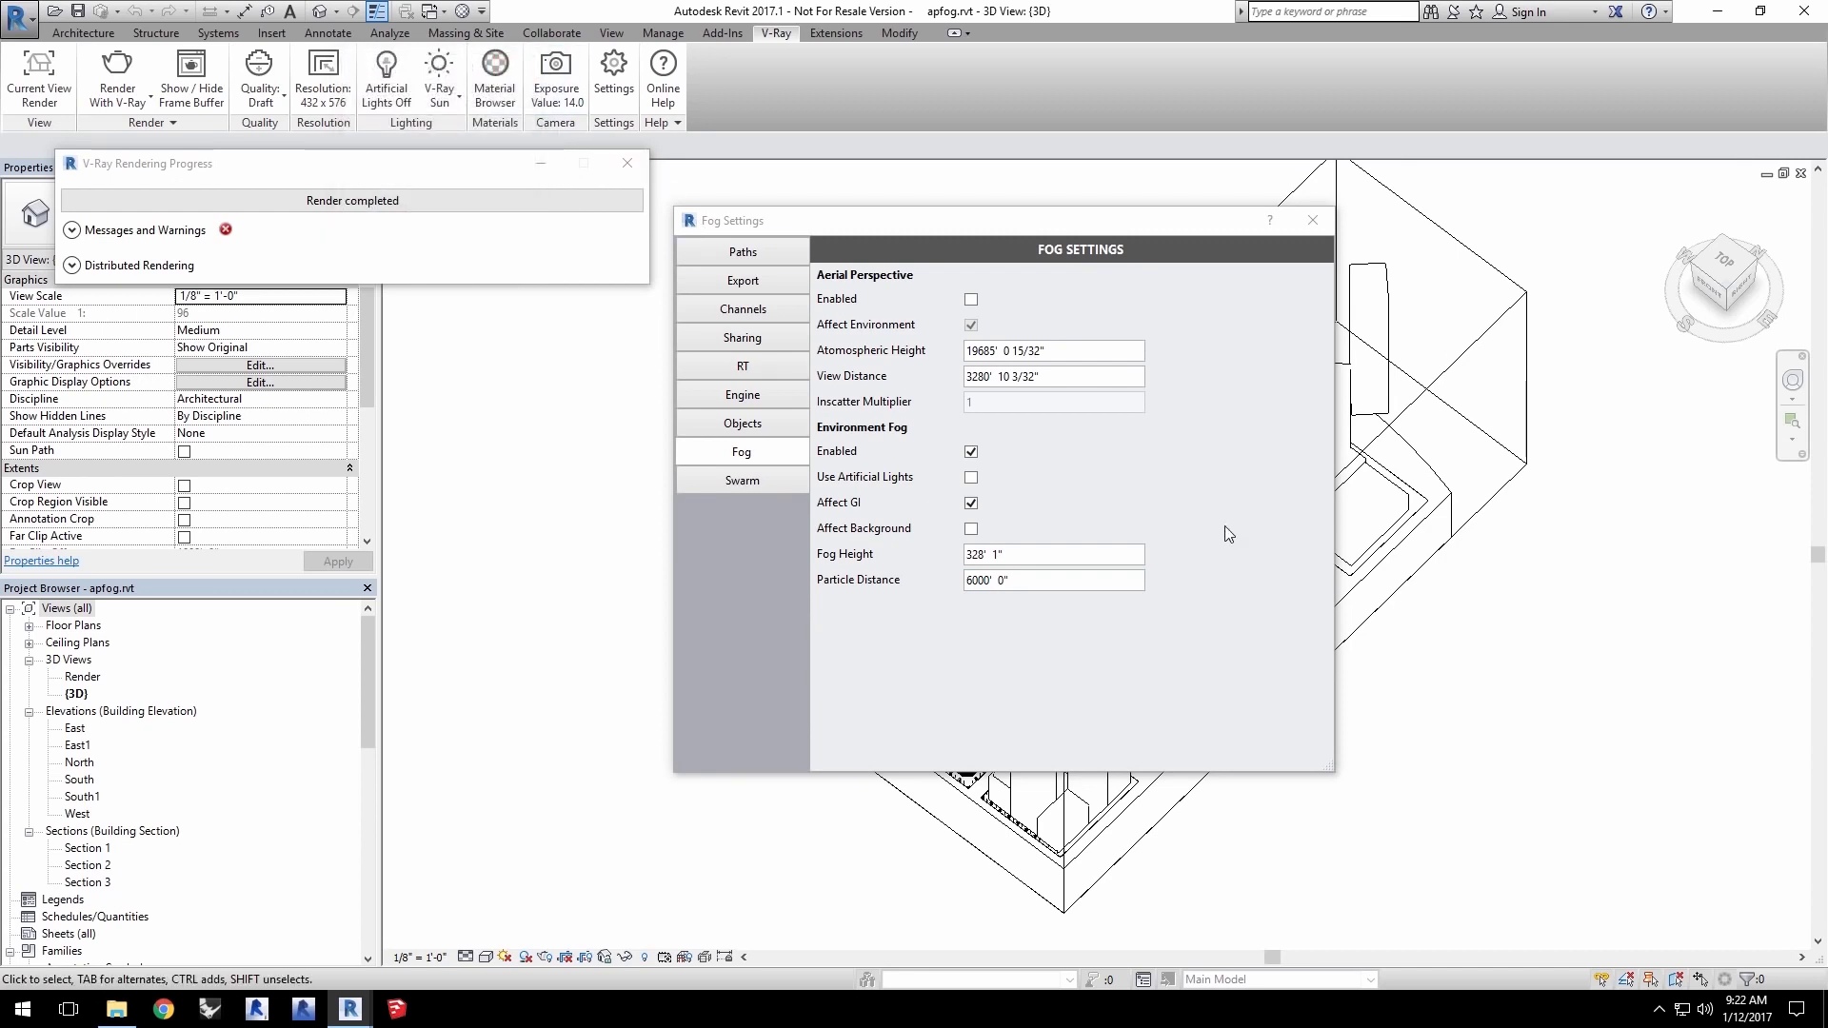
Enable Affect Background for the Environment Fog, set its particle distance to 800', and render the scene
{"action": "left_click", "coordinate": [971, 530]}
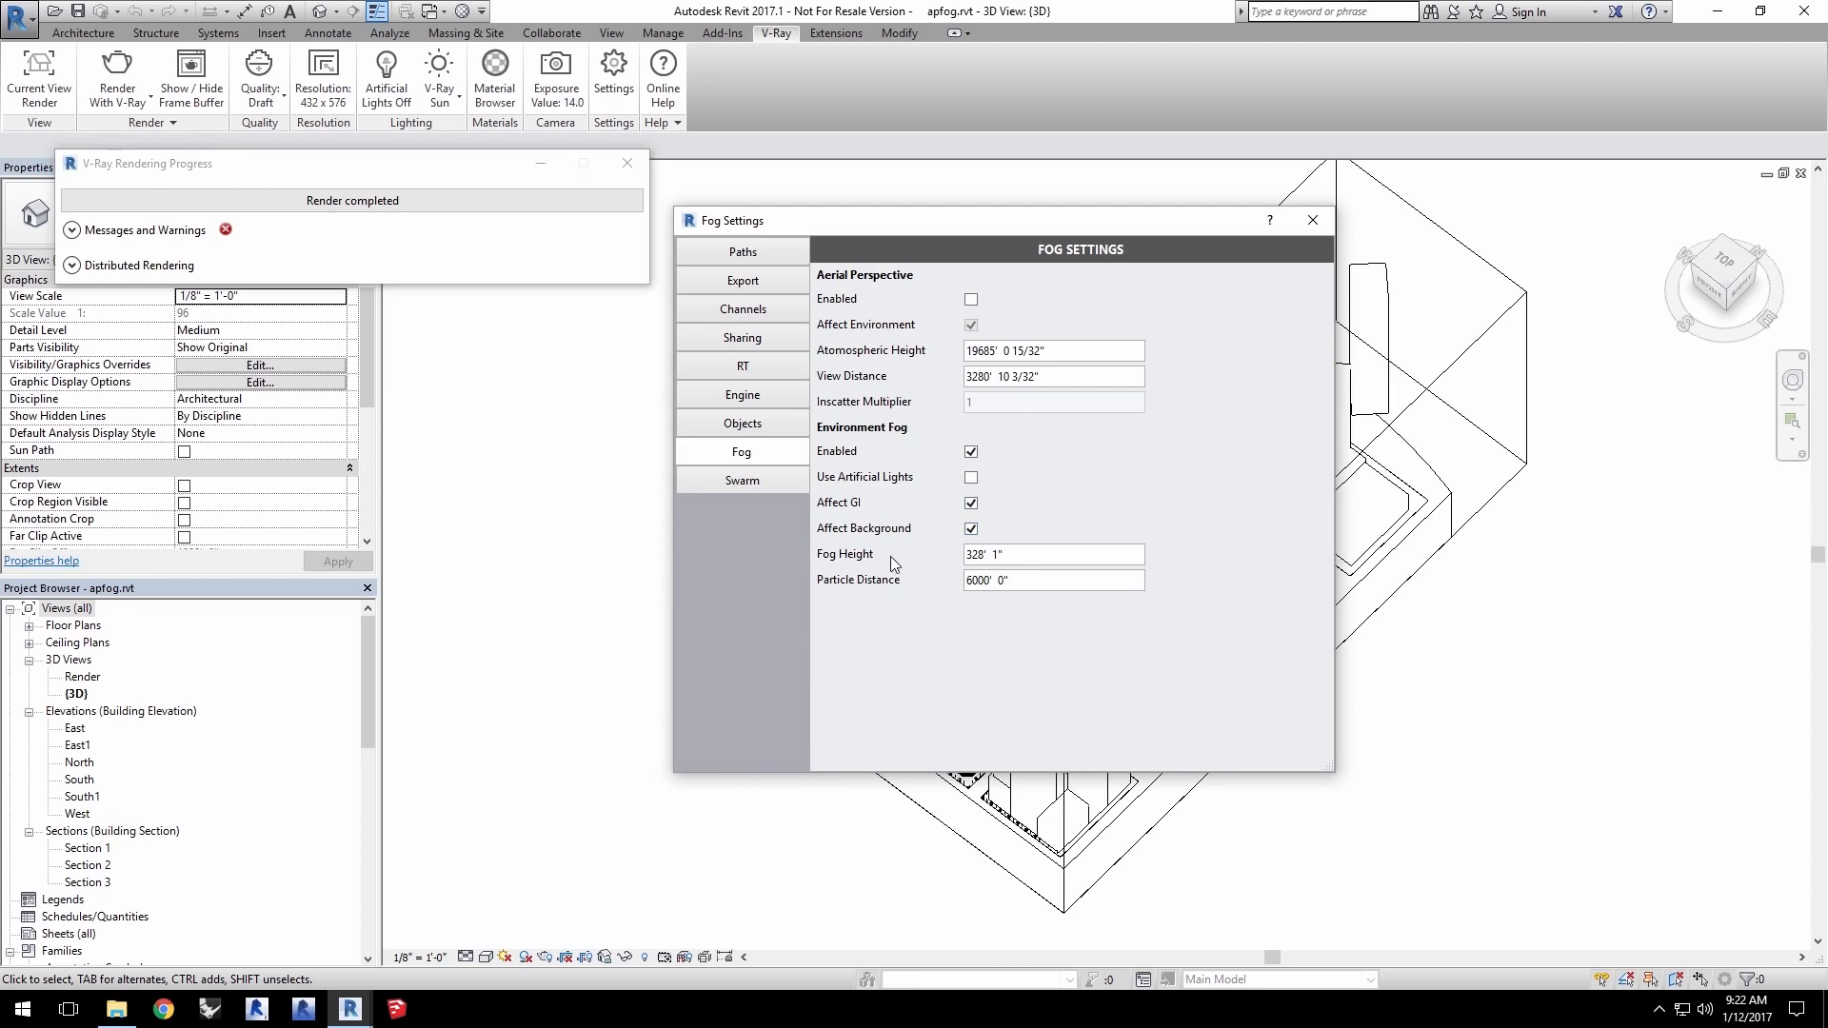
{"action": "left_click_drag", "start_coordinate": [1036, 586], "coordinate": [927, 580]}
{"action": "type", "text": "800"}
{"action": "key", "text": "Return"}
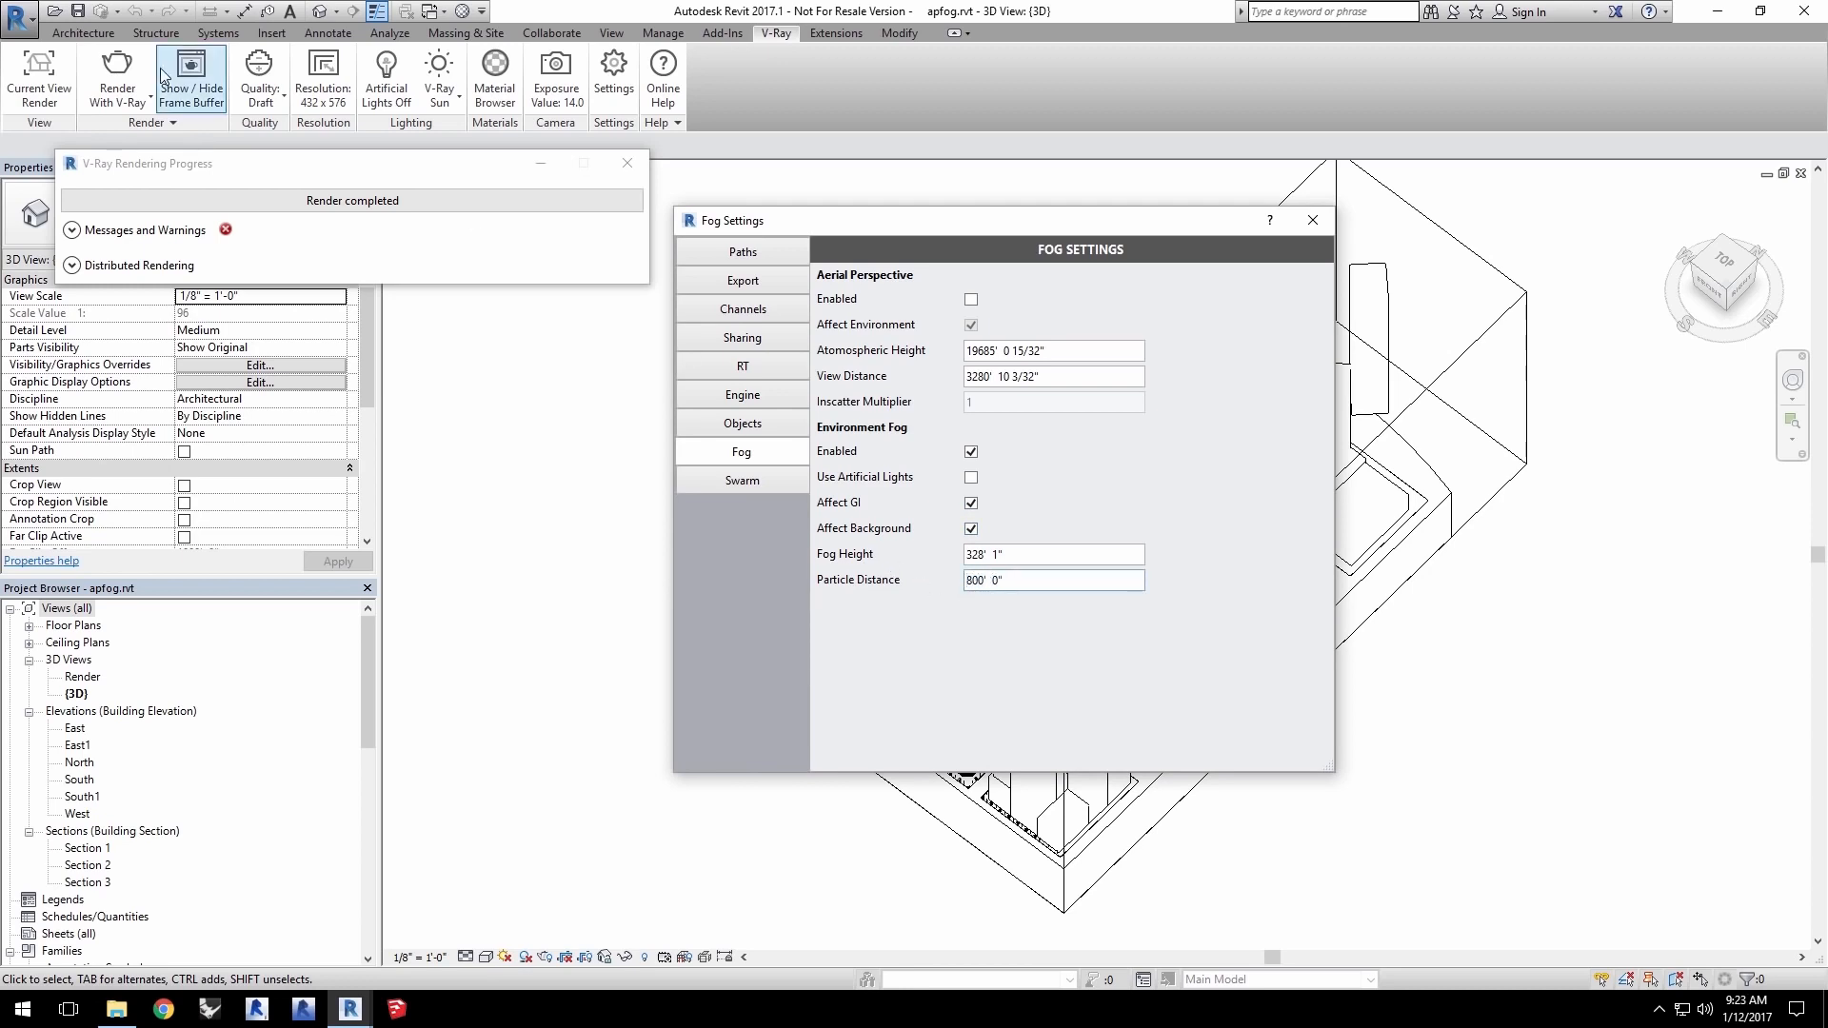
{"action": "left_click", "coordinate": [117, 72]}
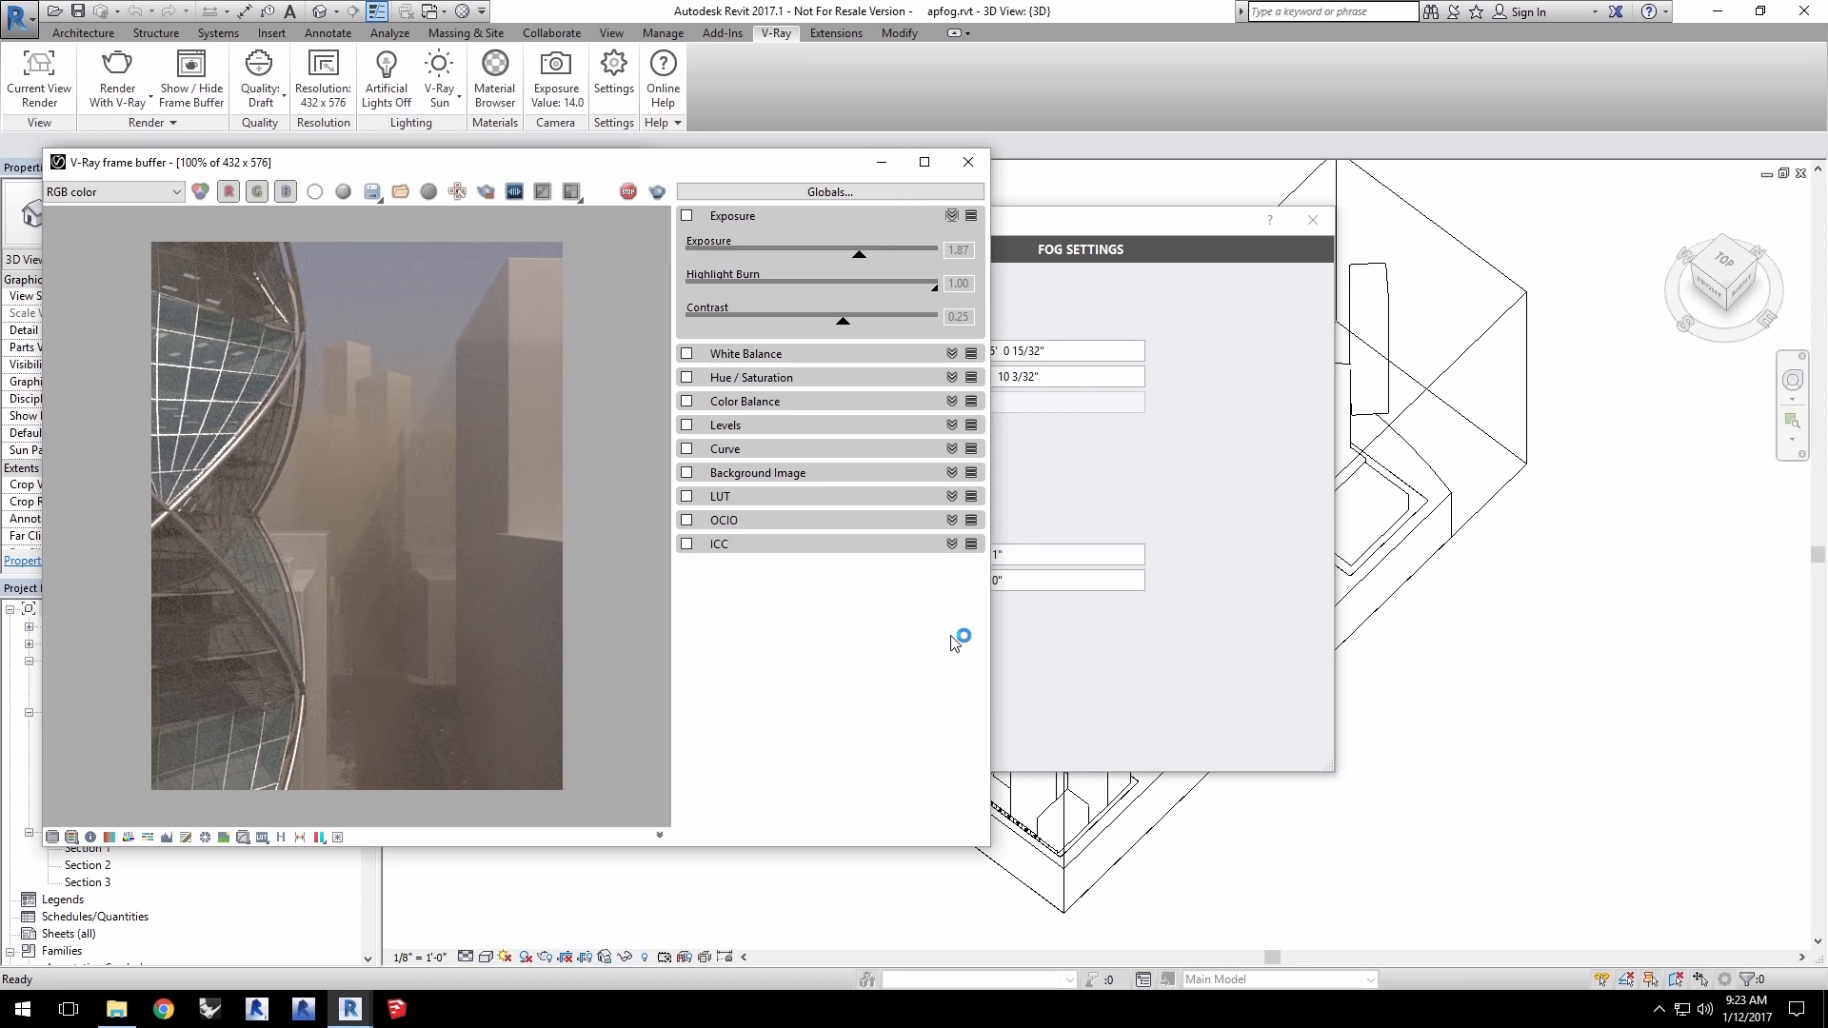
Apply a white balance correction to the rendered image with a temperature of 5245
{"action": "left_click", "coordinate": [809, 354]}
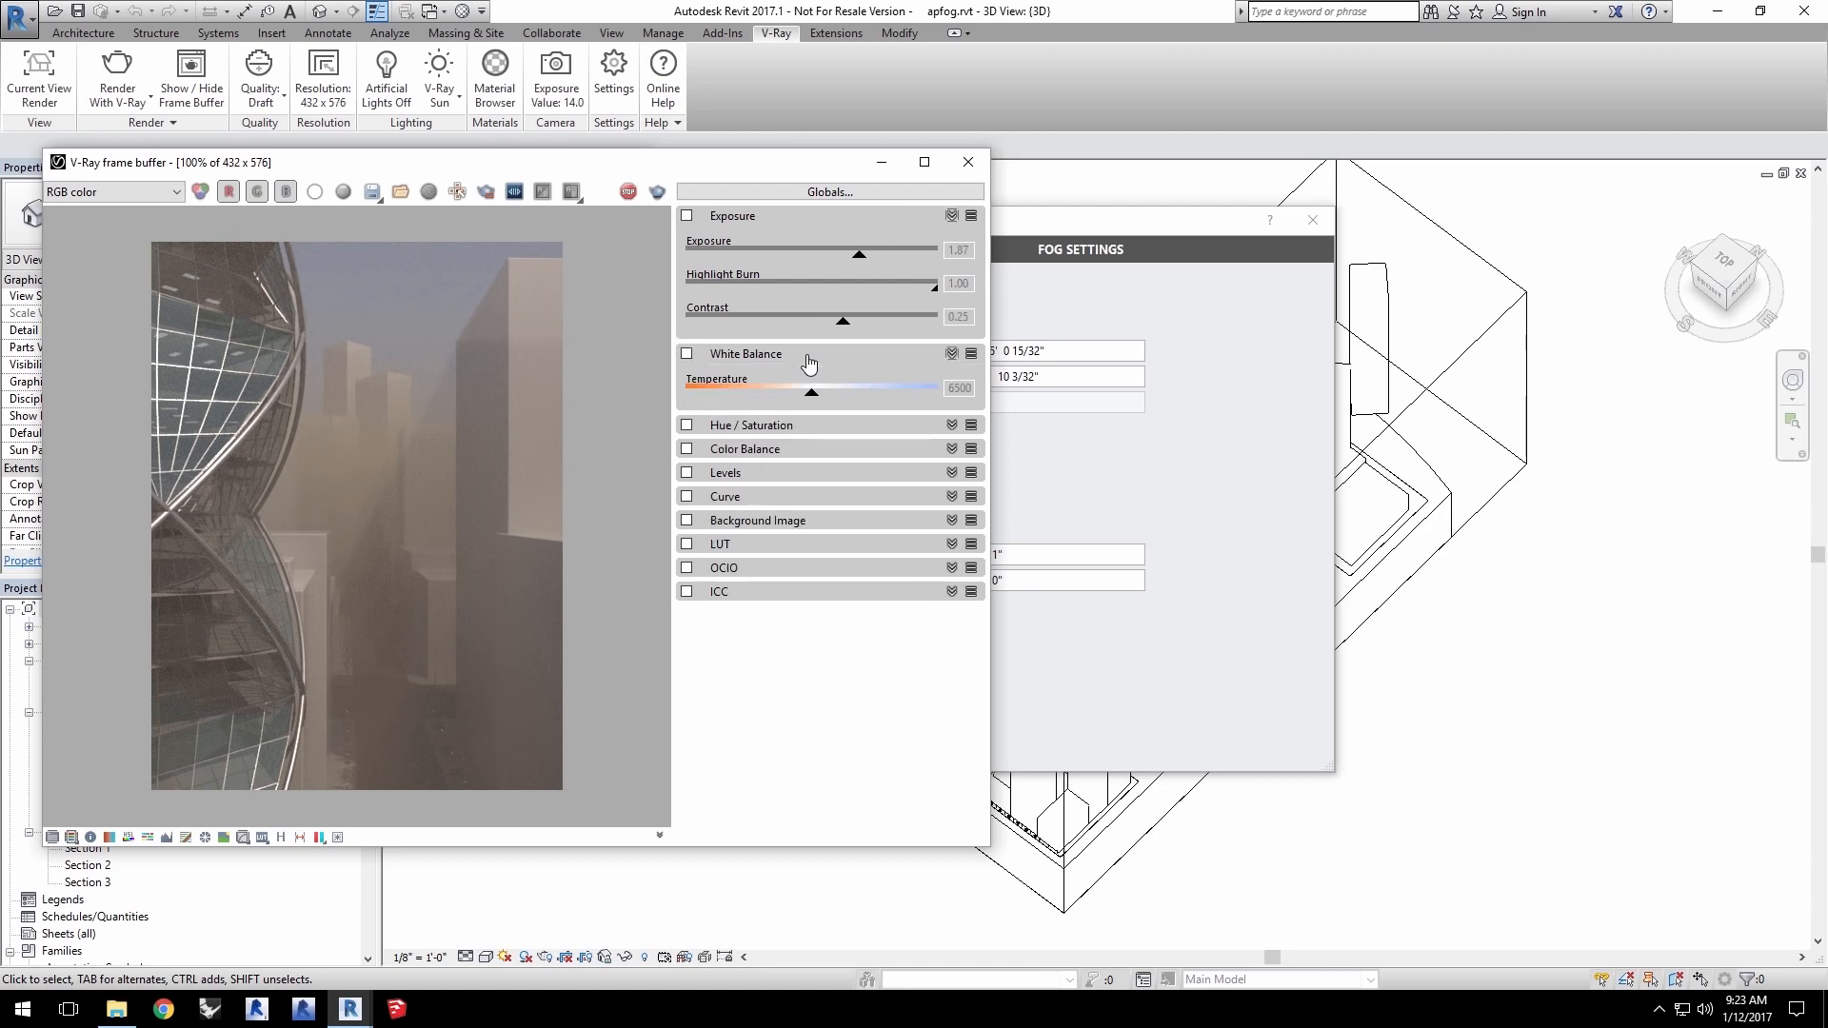
{"action": "left_click", "coordinate": [687, 354]}
{"action": "left_click_drag", "start_coordinate": [811, 403], "coordinate": [766, 400]}
Enable the exposure correction with contrast 0.11 and exposure 0.55
{"action": "left_click", "coordinate": [687, 215]}
{"action": "left_click_drag", "start_coordinate": [842, 321], "coordinate": [825, 324]}
{"action": "left_click_drag", "start_coordinate": [811, 254], "coordinate": [827, 259]}
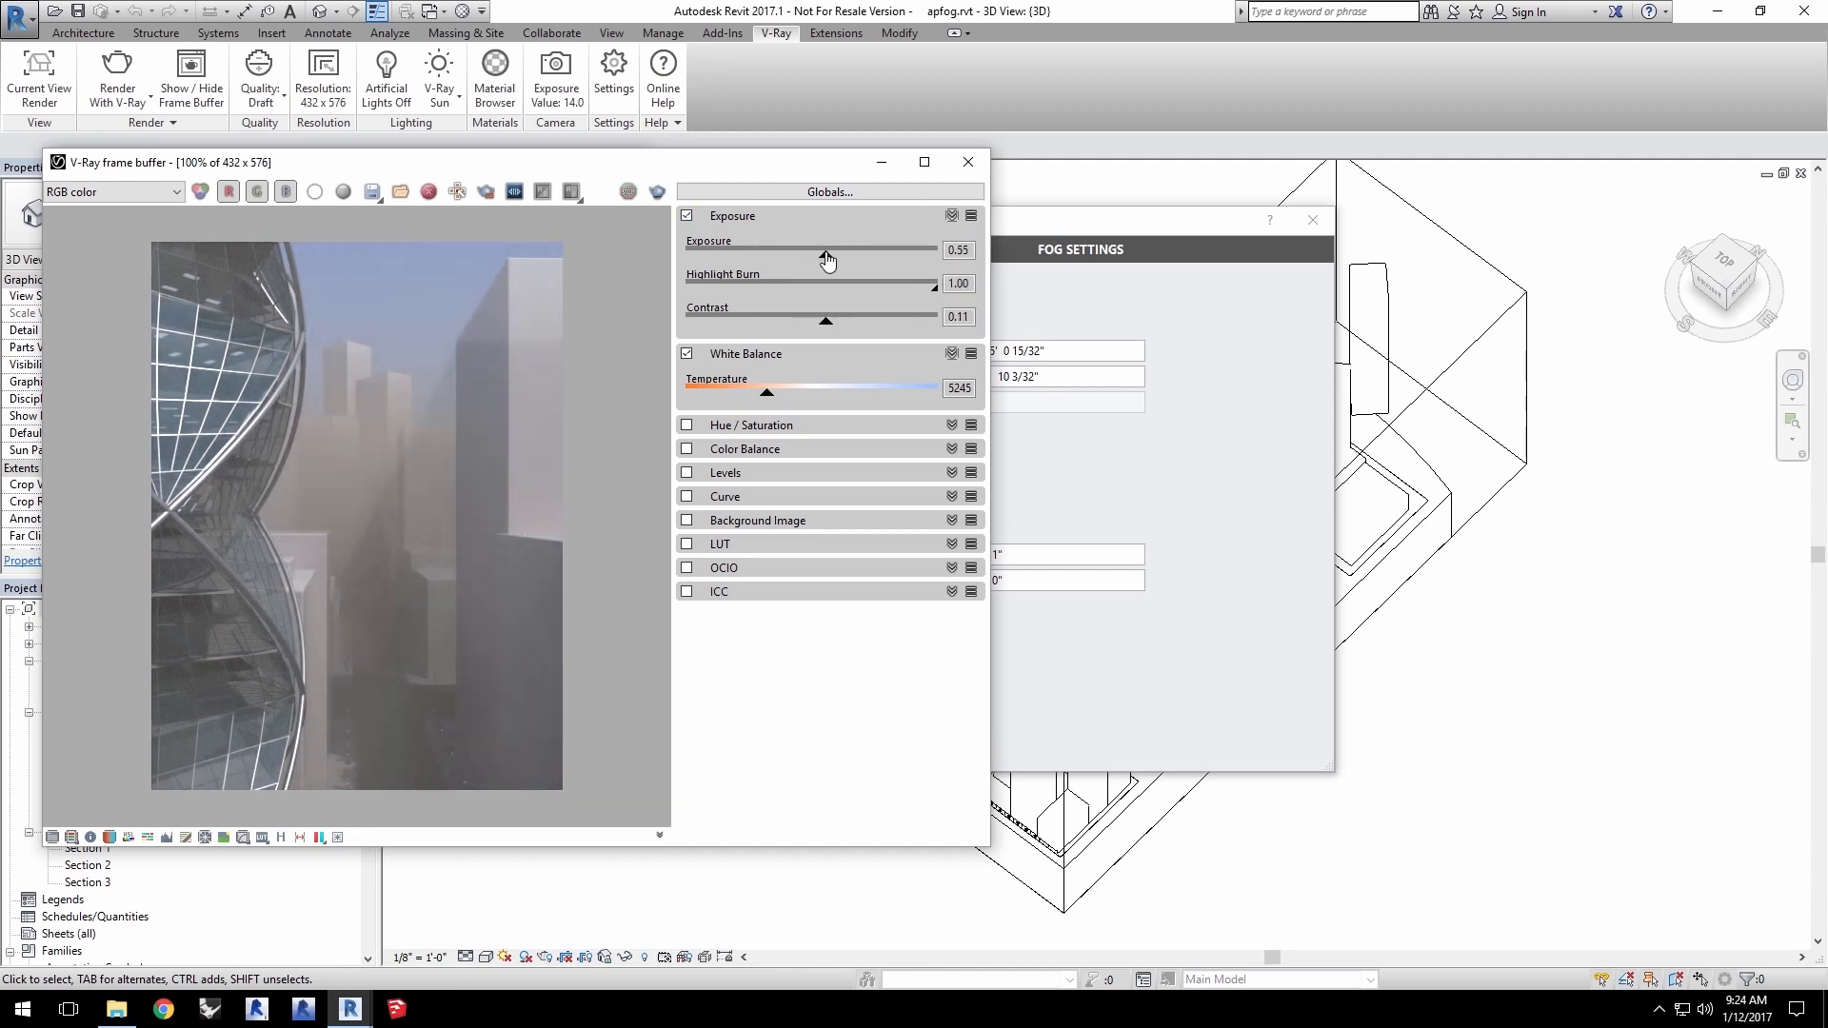
Fine-tune the rendered image's color corrections to exposure 0.77, contrast 0.34 and white balance temperature 4928
{"action": "left_click_drag", "start_coordinate": [826, 325], "coordinate": [851, 329]}
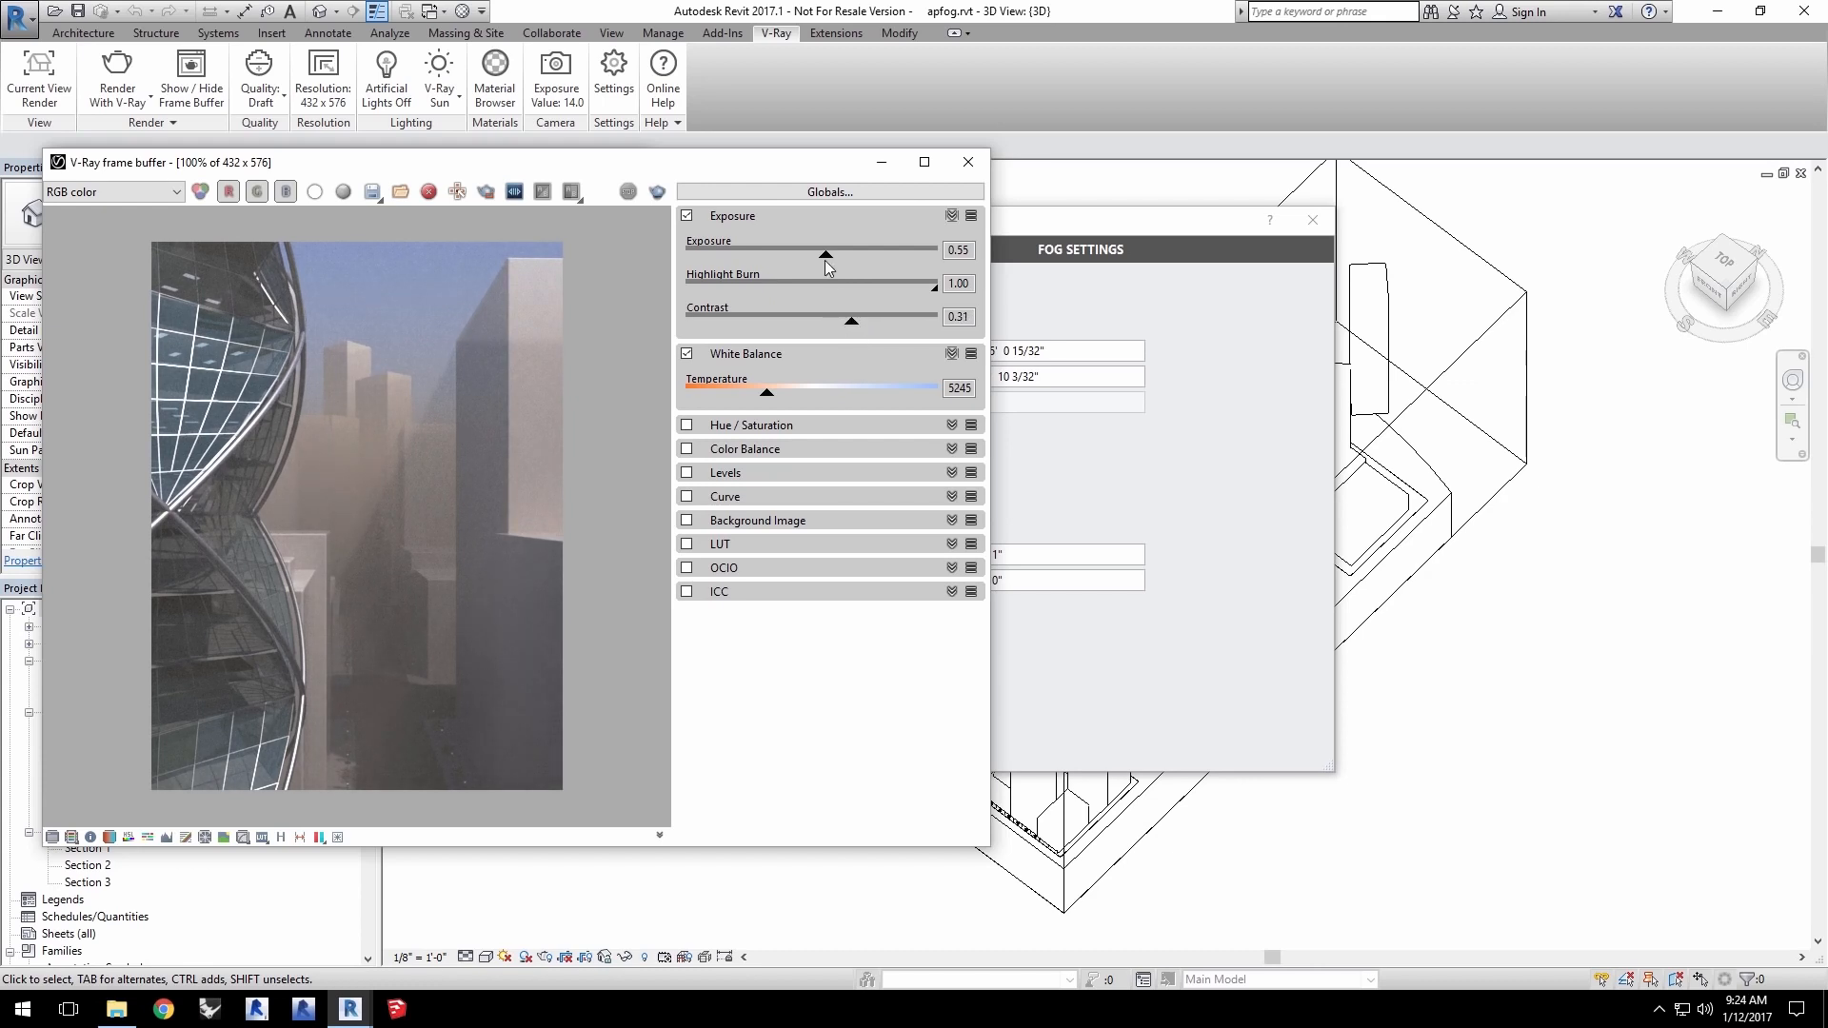
{"action": "left_click_drag", "start_coordinate": [825, 260], "coordinate": [832, 265]}
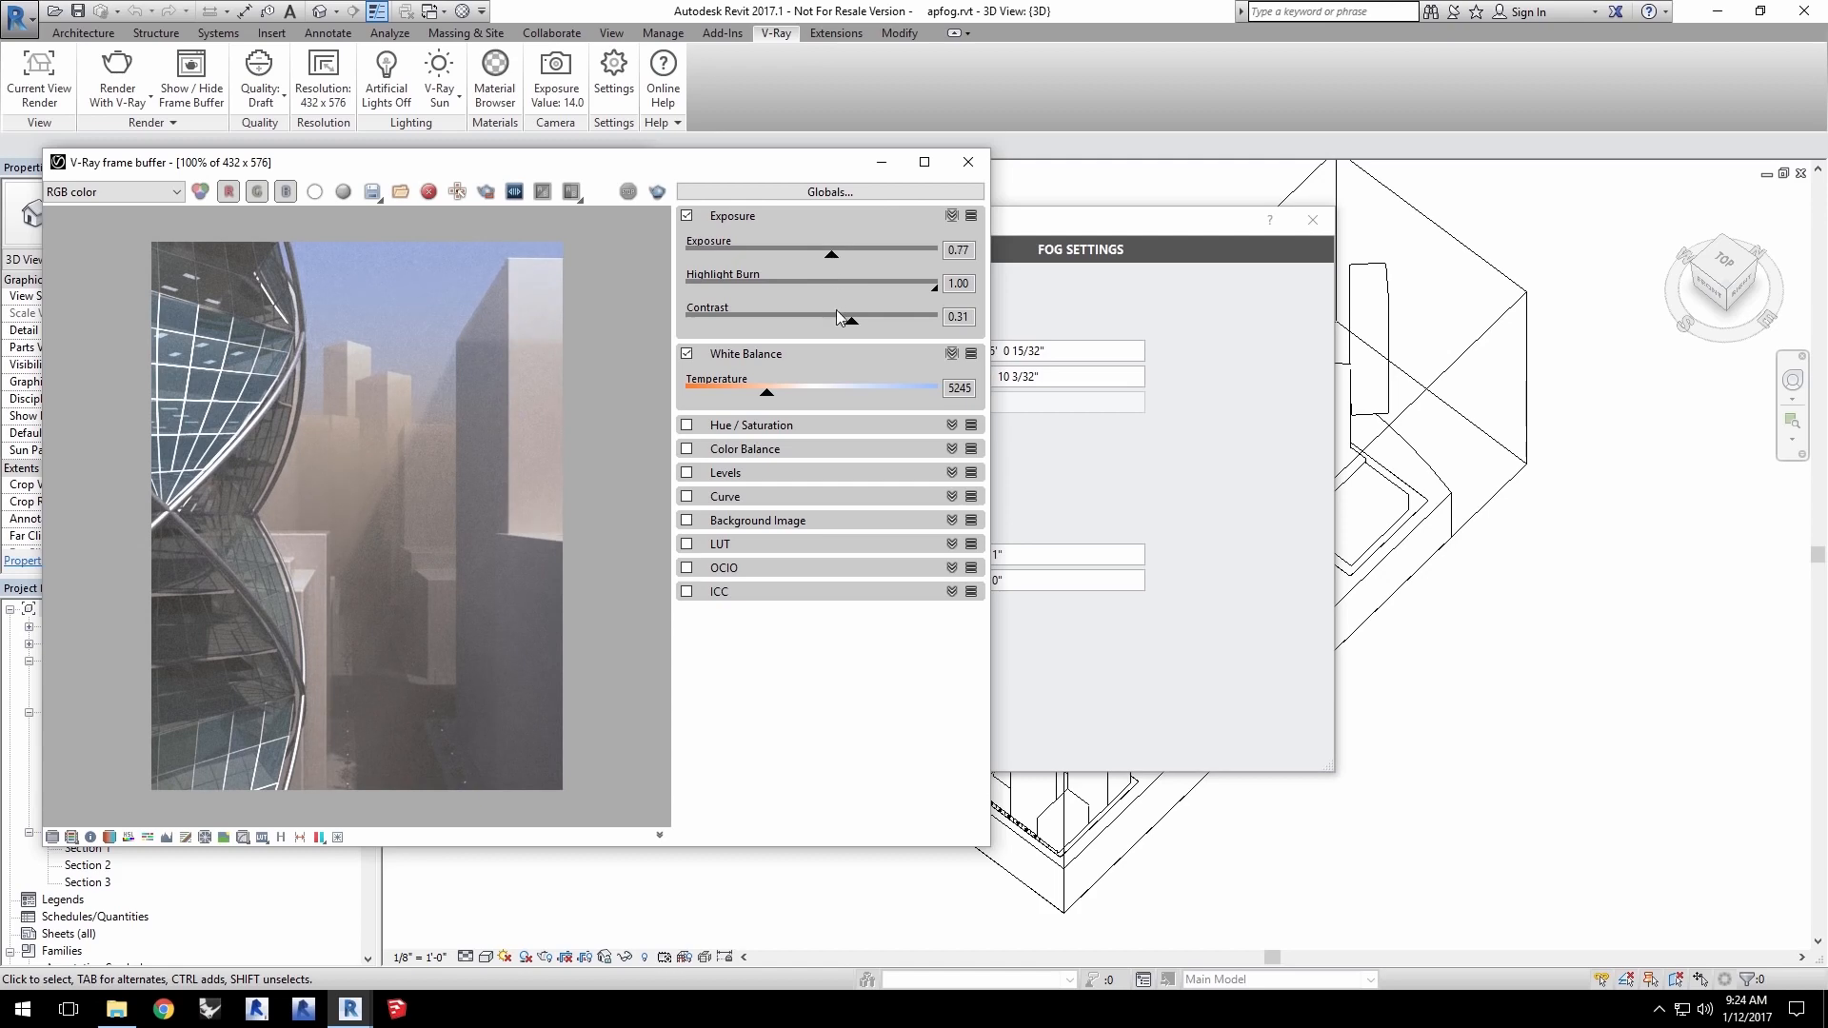
{"action": "left_click_drag", "start_coordinate": [837, 317], "coordinate": [854, 320]}
{"action": "left_click_drag", "start_coordinate": [766, 393], "coordinate": [754, 393]}
Set the render quality to Very High and raise the crop region's printer DPI for a 675 x 900 output
{"action": "left_click", "coordinate": [259, 112]}
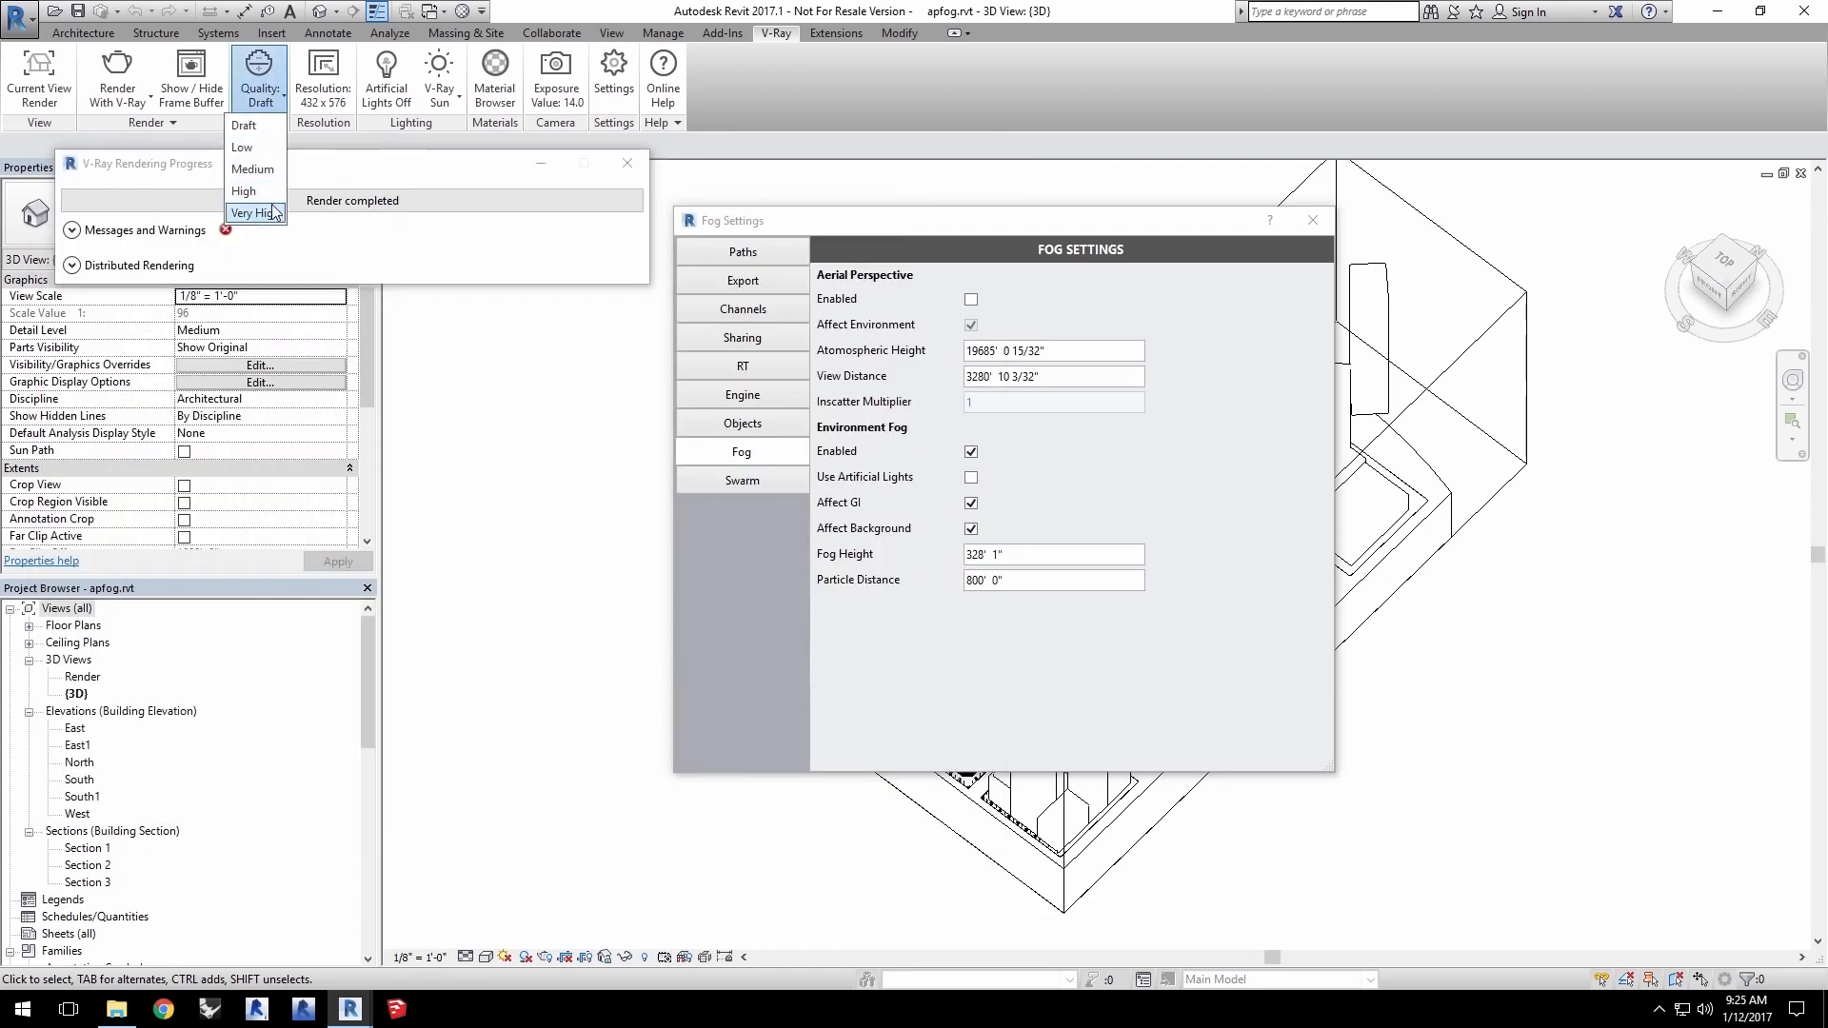
{"action": "left_click", "coordinate": [274, 211]}
{"action": "left_click", "coordinate": [335, 107]}
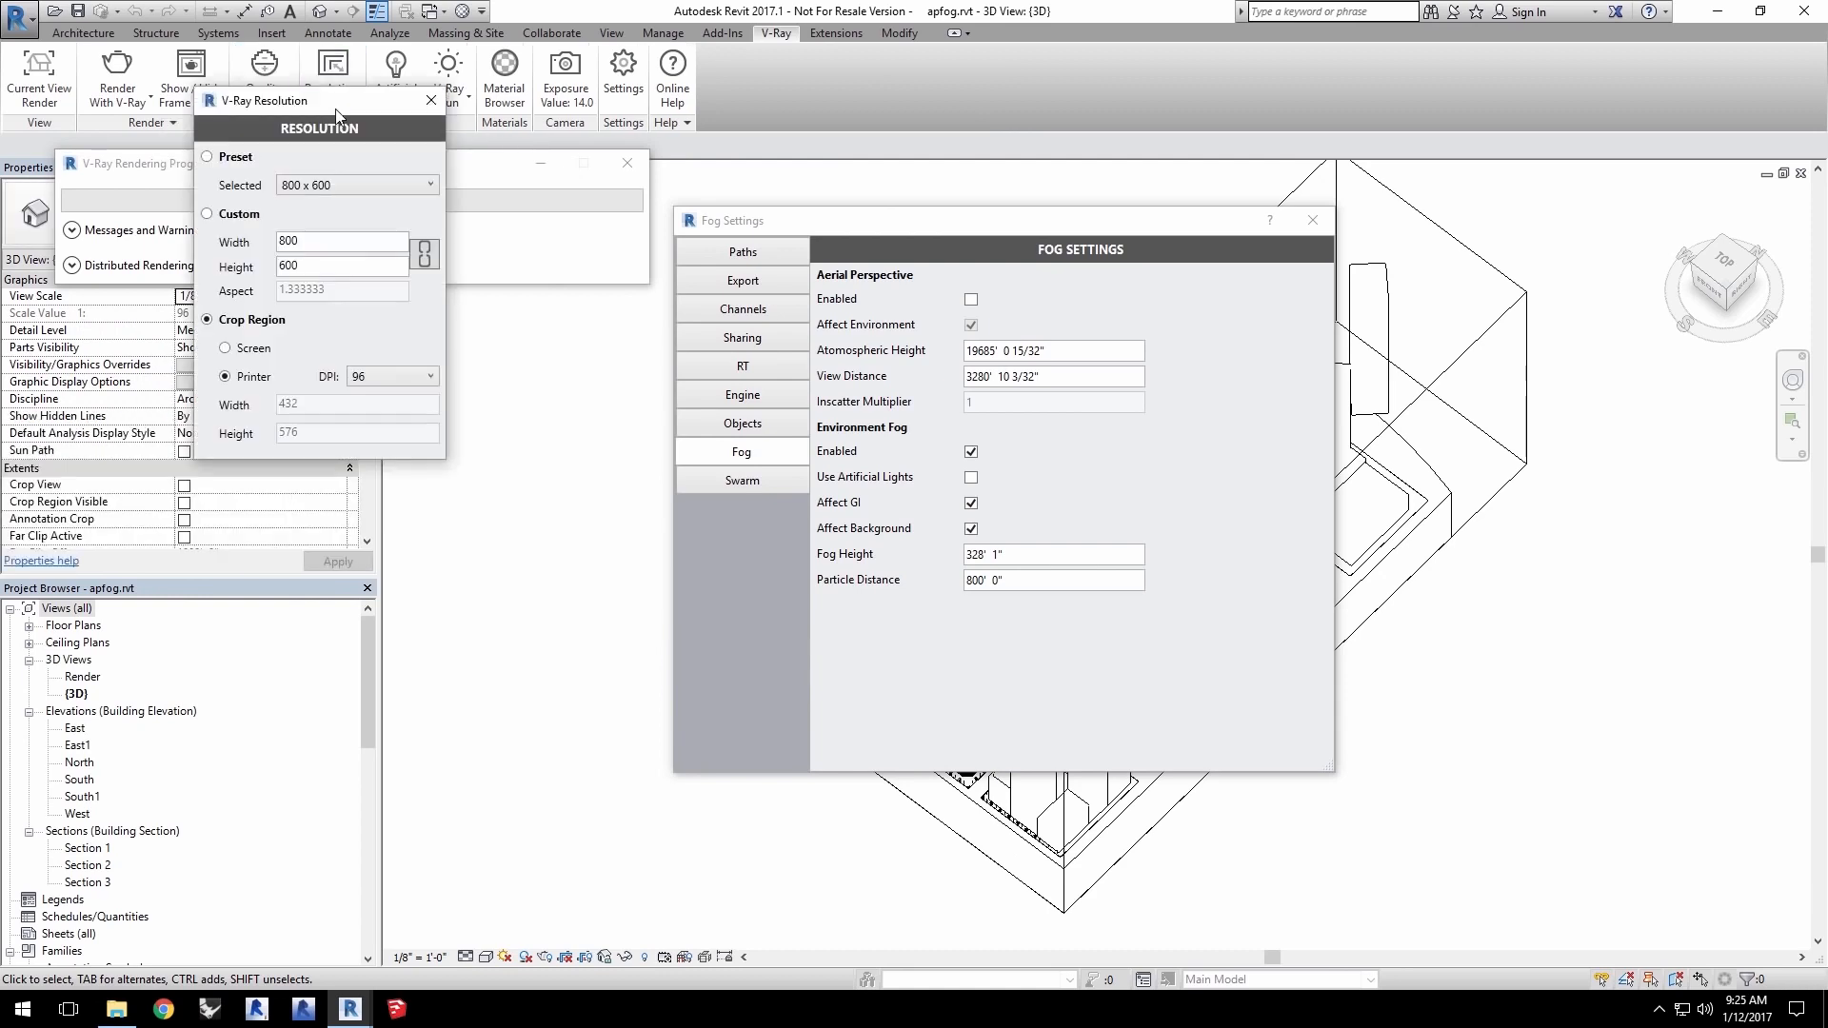
{"action": "left_click", "coordinate": [374, 376]}
{"action": "left_click", "coordinate": [376, 411]}
{"action": "left_click", "coordinate": [431, 103]}
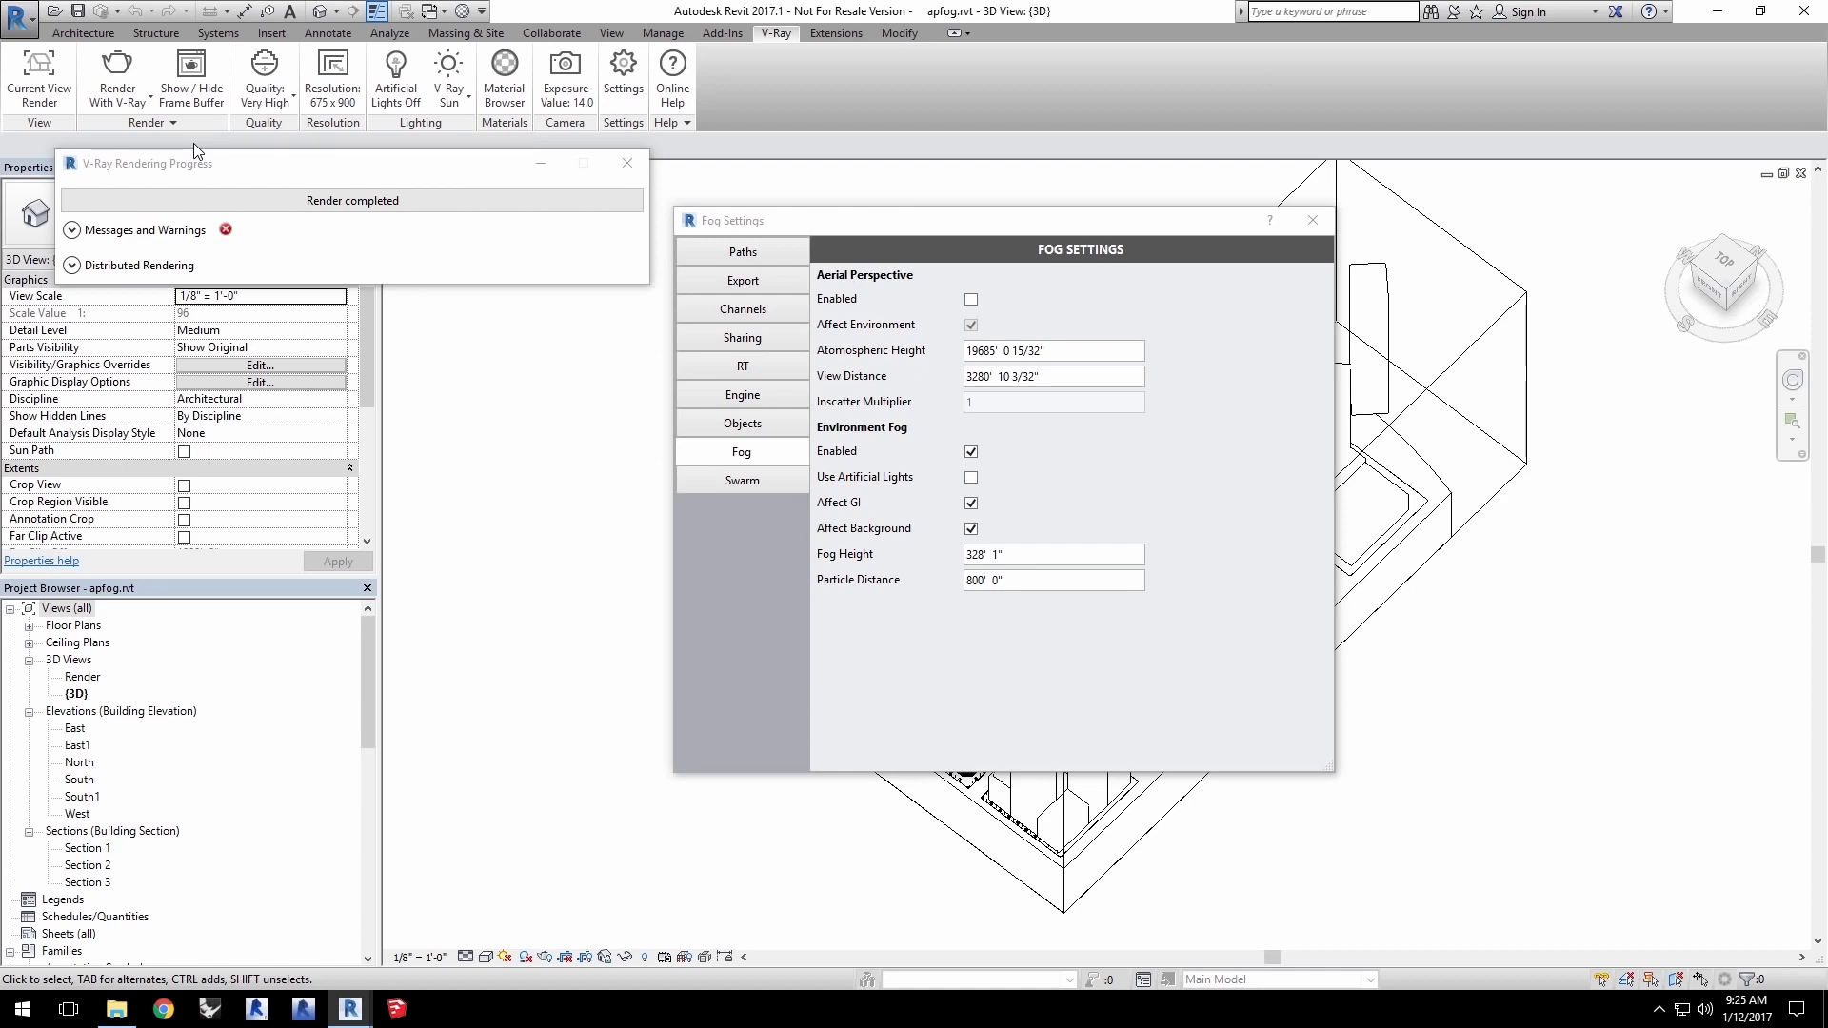
Change the image sampler used for Very High quality in the engine settings and render the scene with V-Ray
{"action": "left_click", "coordinate": [173, 122]}
{"action": "left_click", "coordinate": [179, 171]}
{"action": "left_click", "coordinate": [761, 391]}
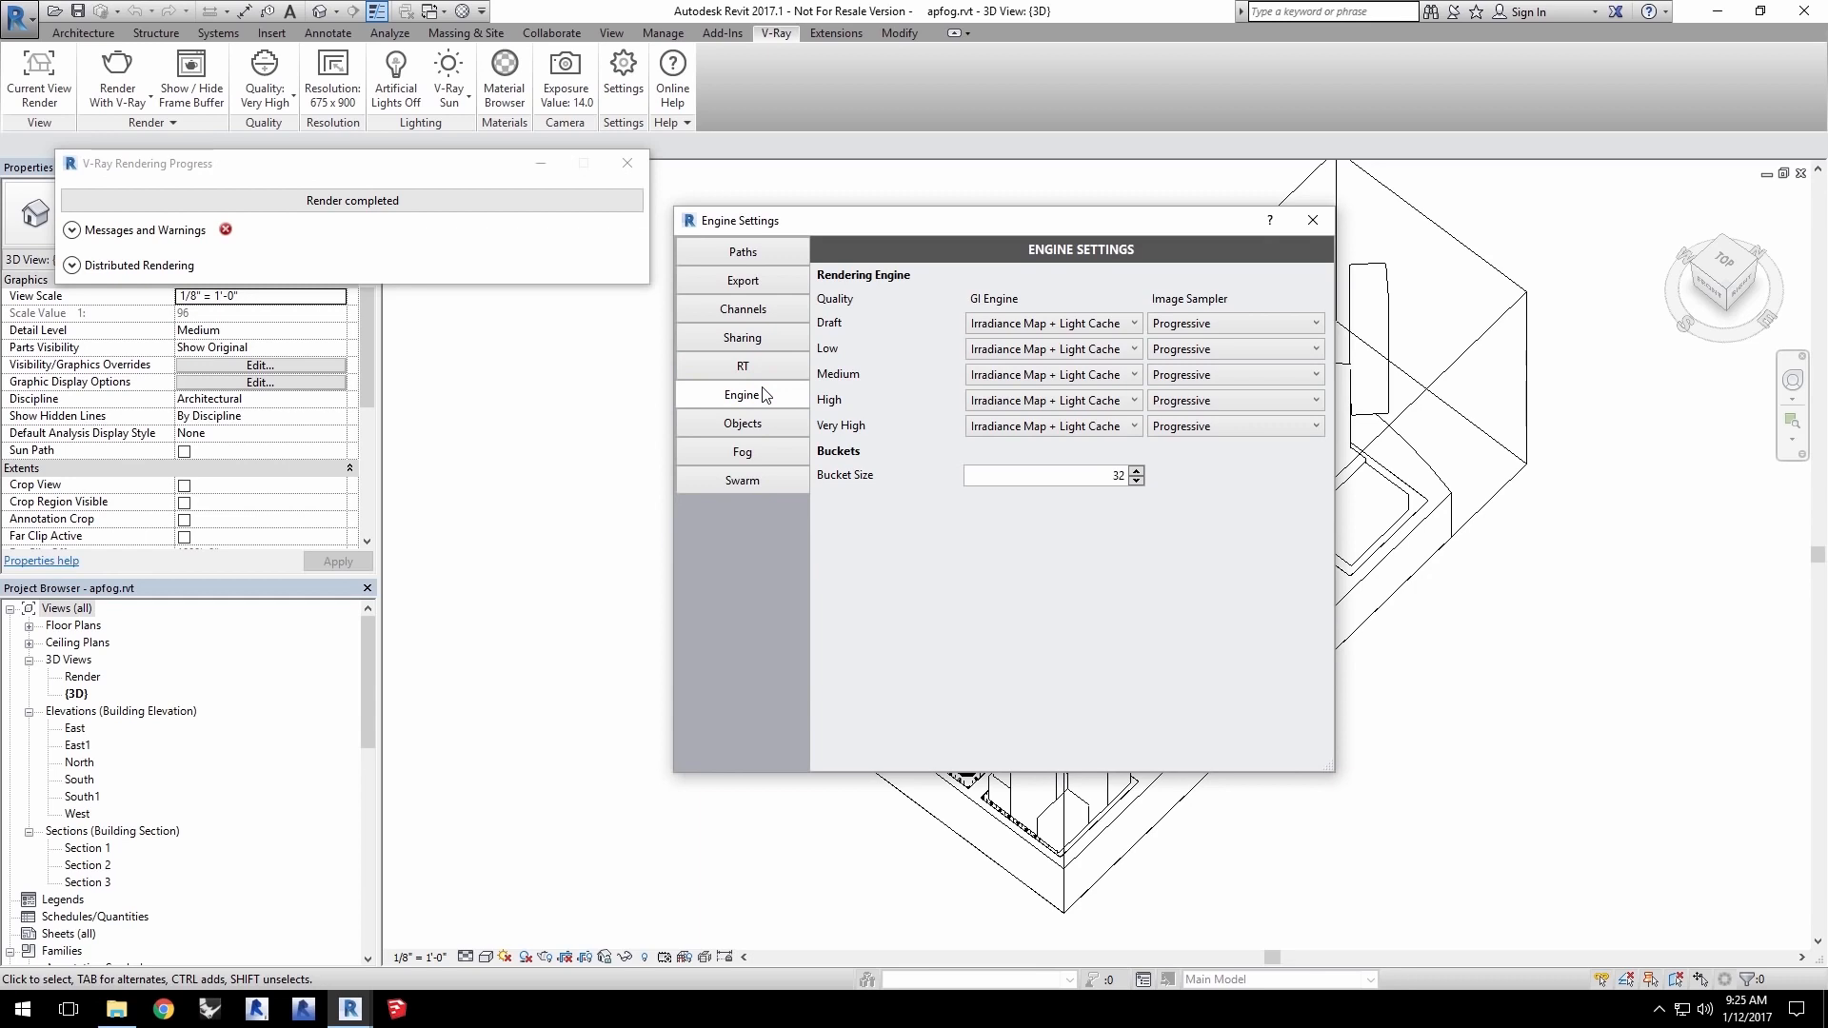
{"action": "left_click", "coordinate": [1242, 430]}
{"action": "left_click", "coordinate": [1228, 451]}
{"action": "left_click", "coordinate": [117, 76]}
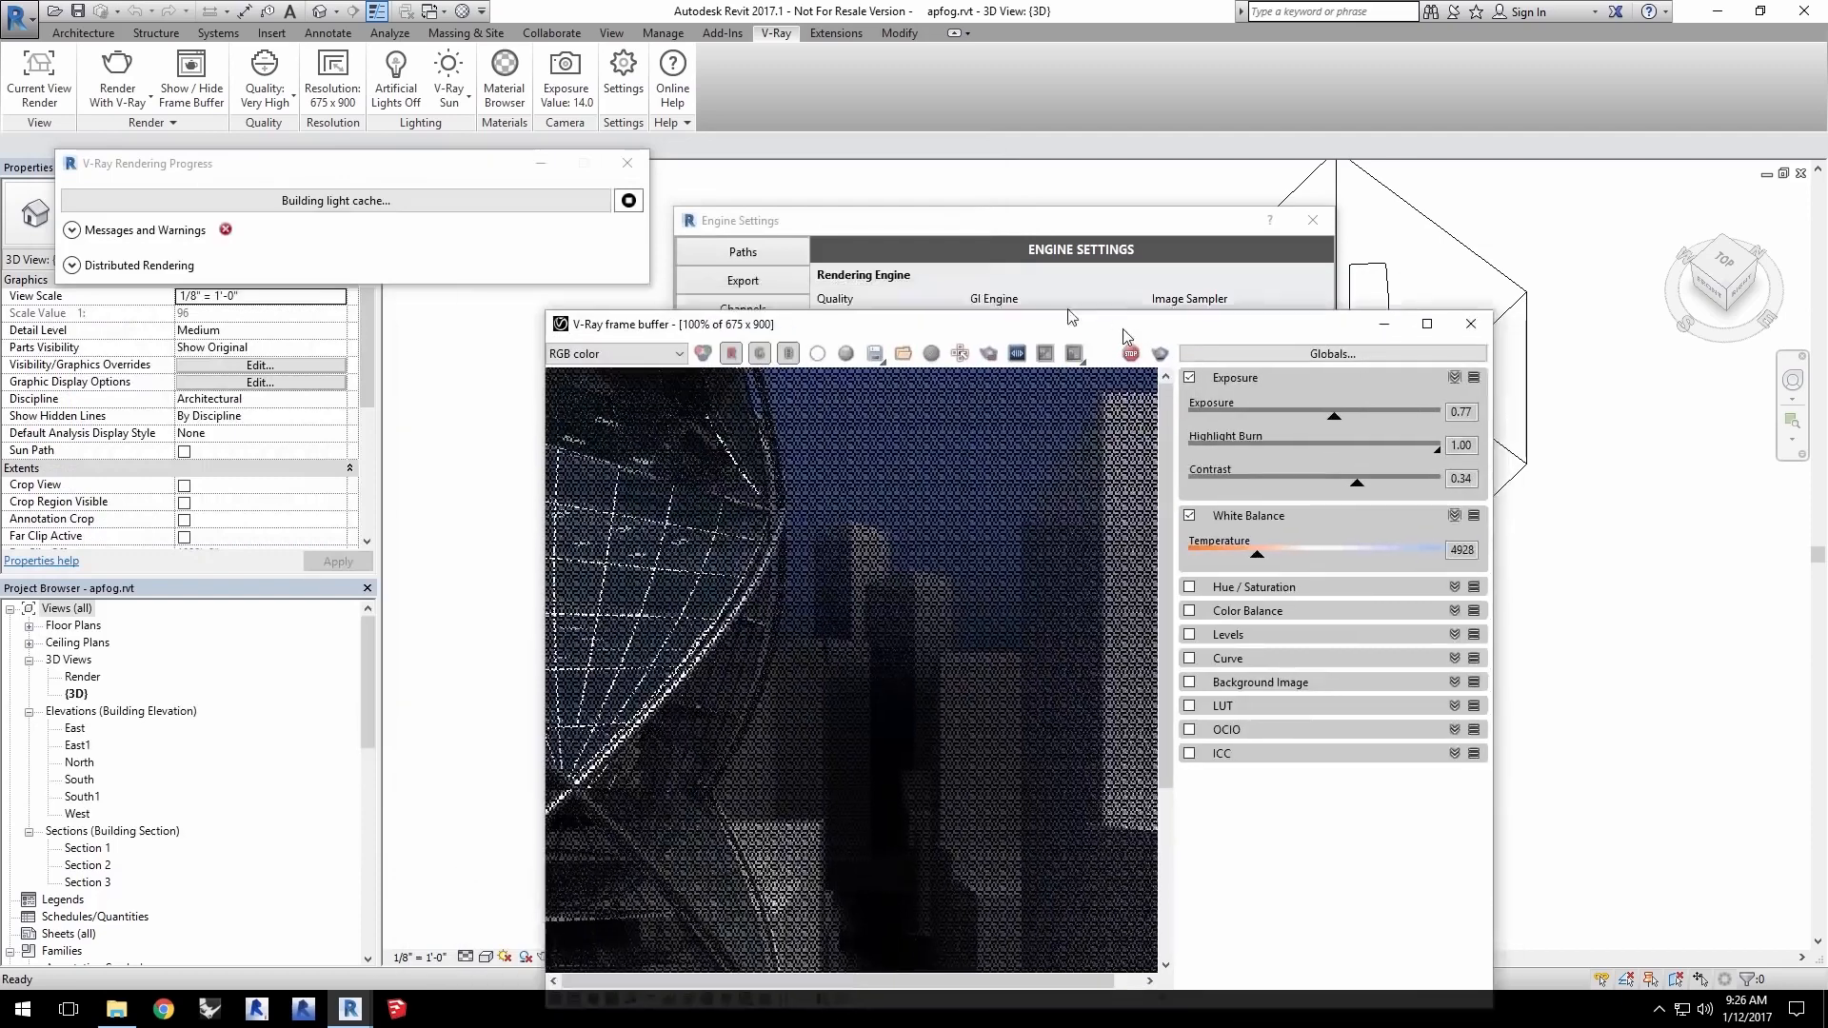
Maximize the frame buffer and correct the final render with contrast 0.46 and white balance temperature 4691
{"action": "left_click", "coordinate": [1395, 190]}
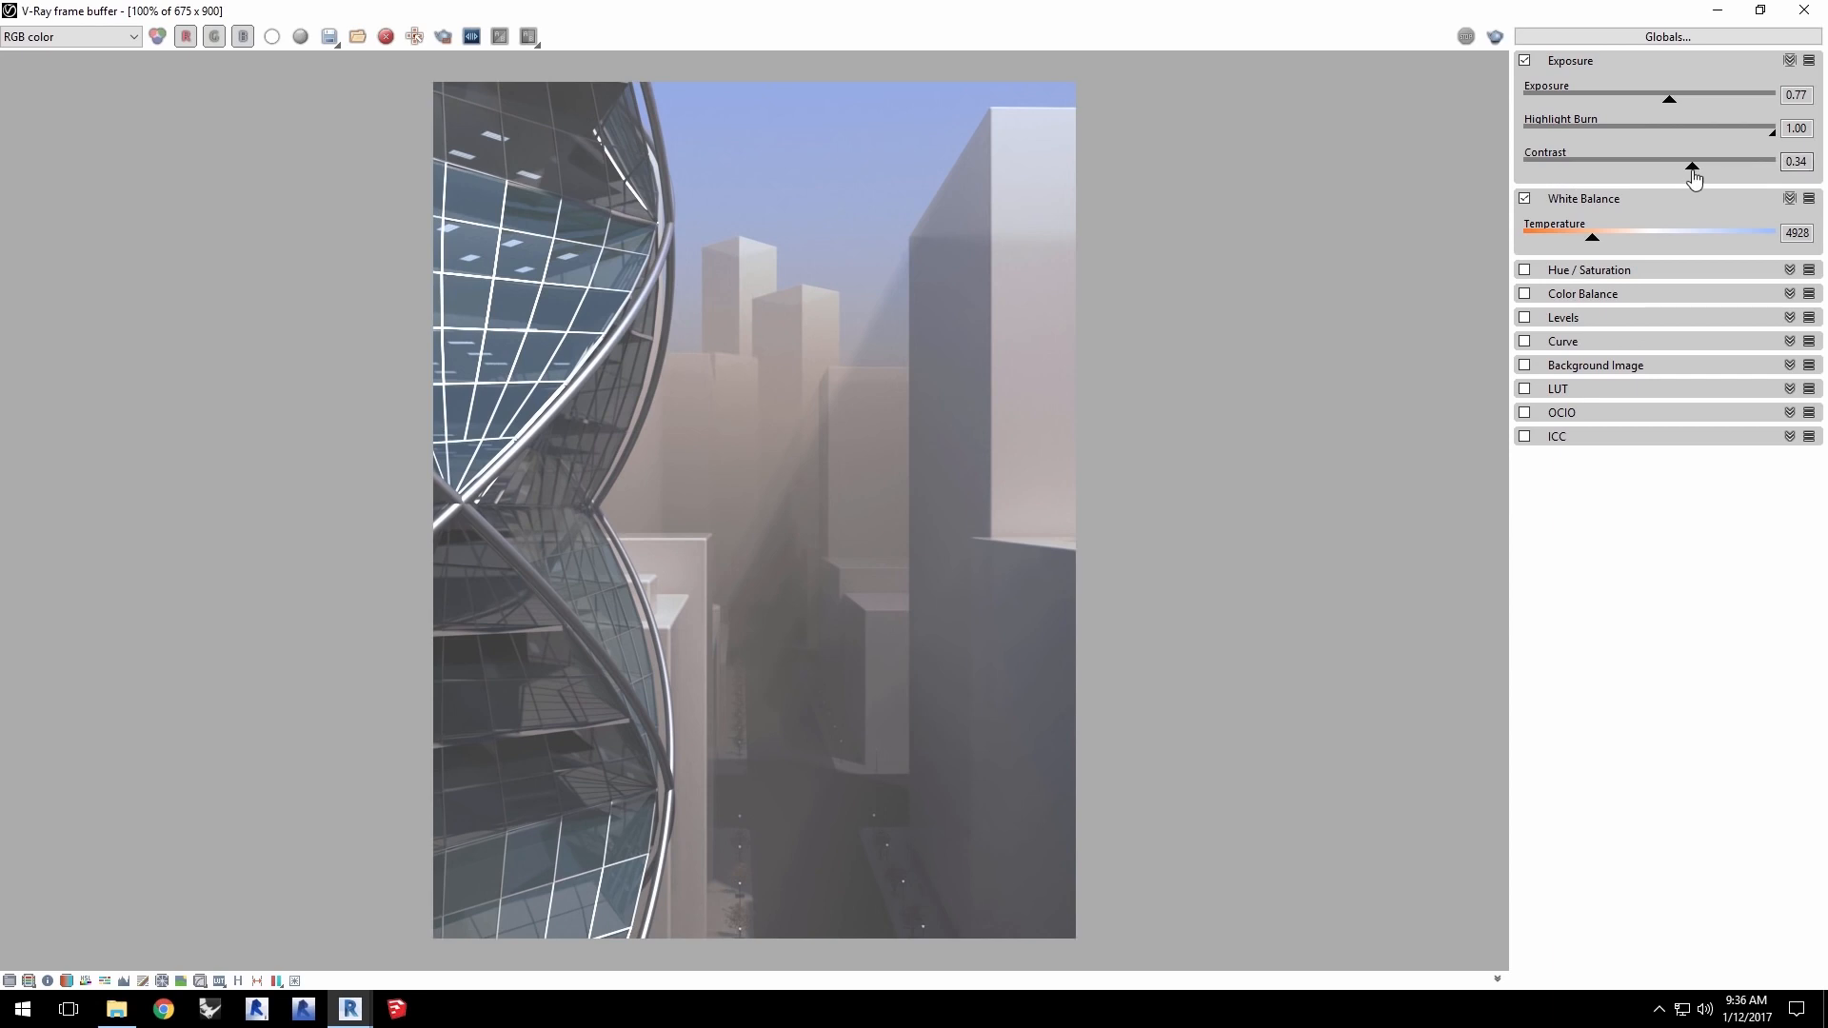
{"action": "left_click_drag", "start_coordinate": [1691, 167], "coordinate": [1709, 172]}
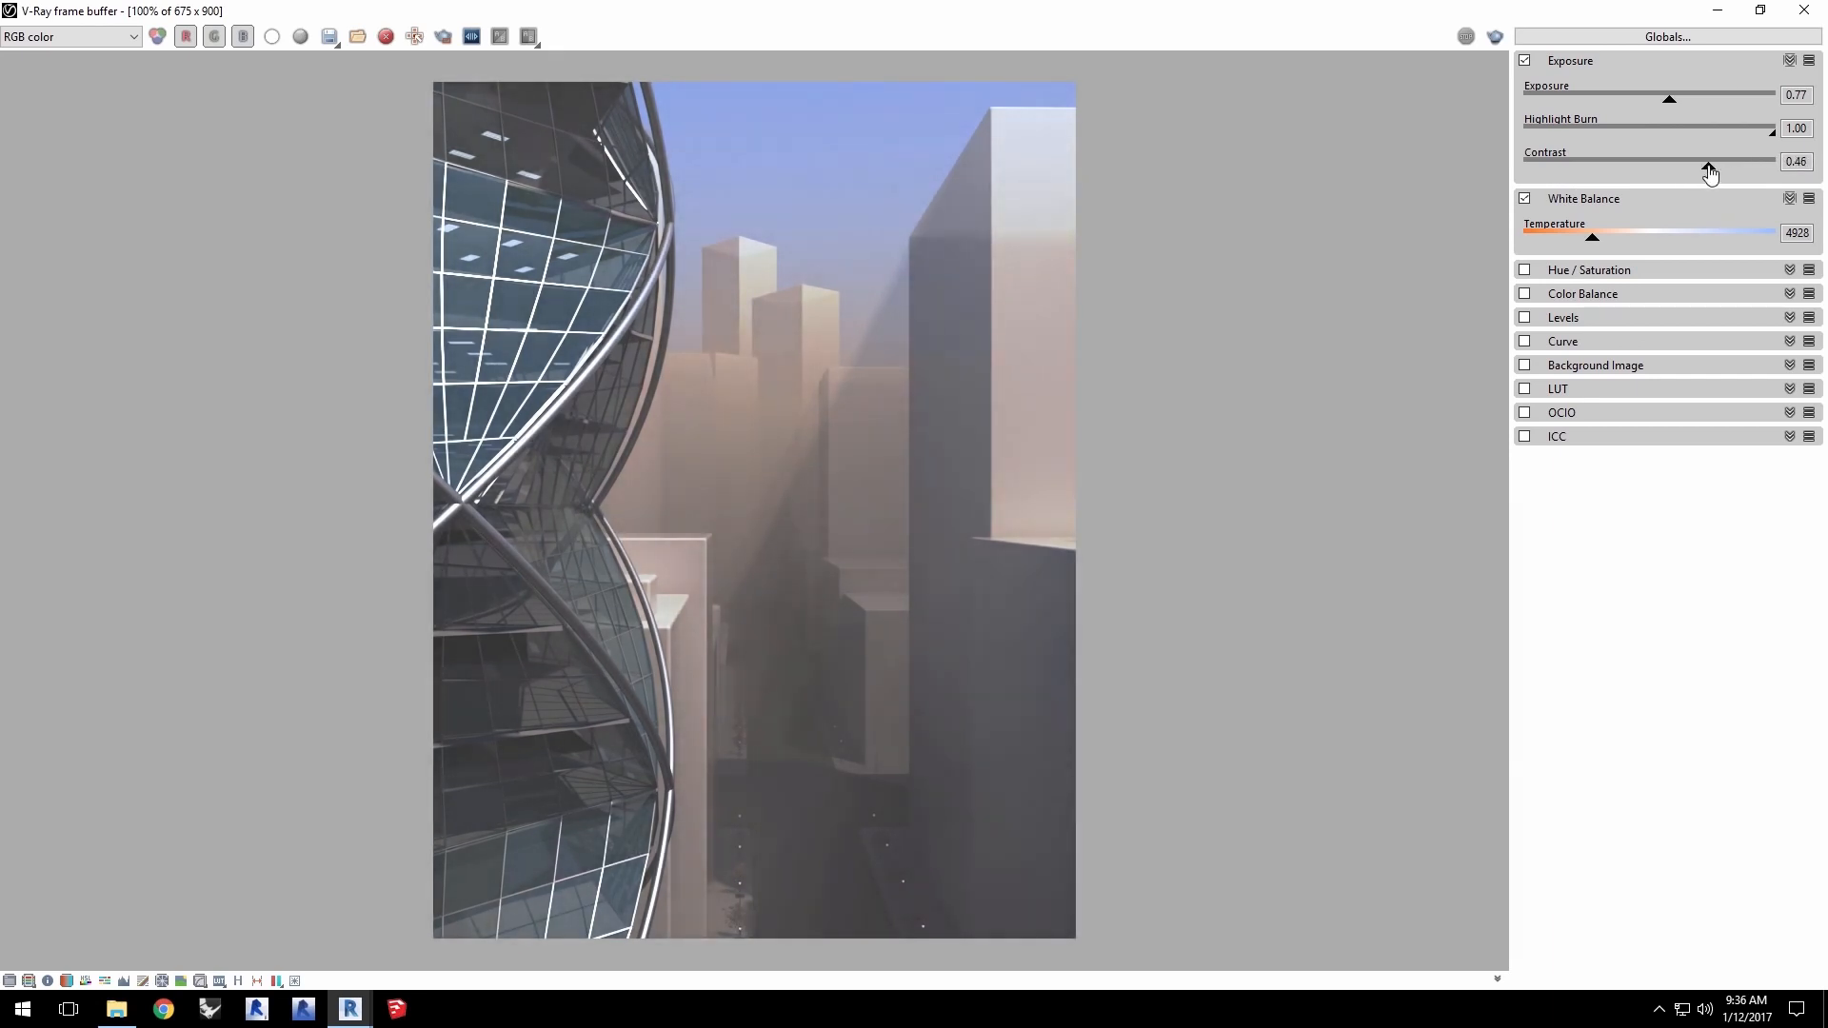
{"action": "left_click_drag", "start_coordinate": [1591, 238], "coordinate": [1587, 249]}
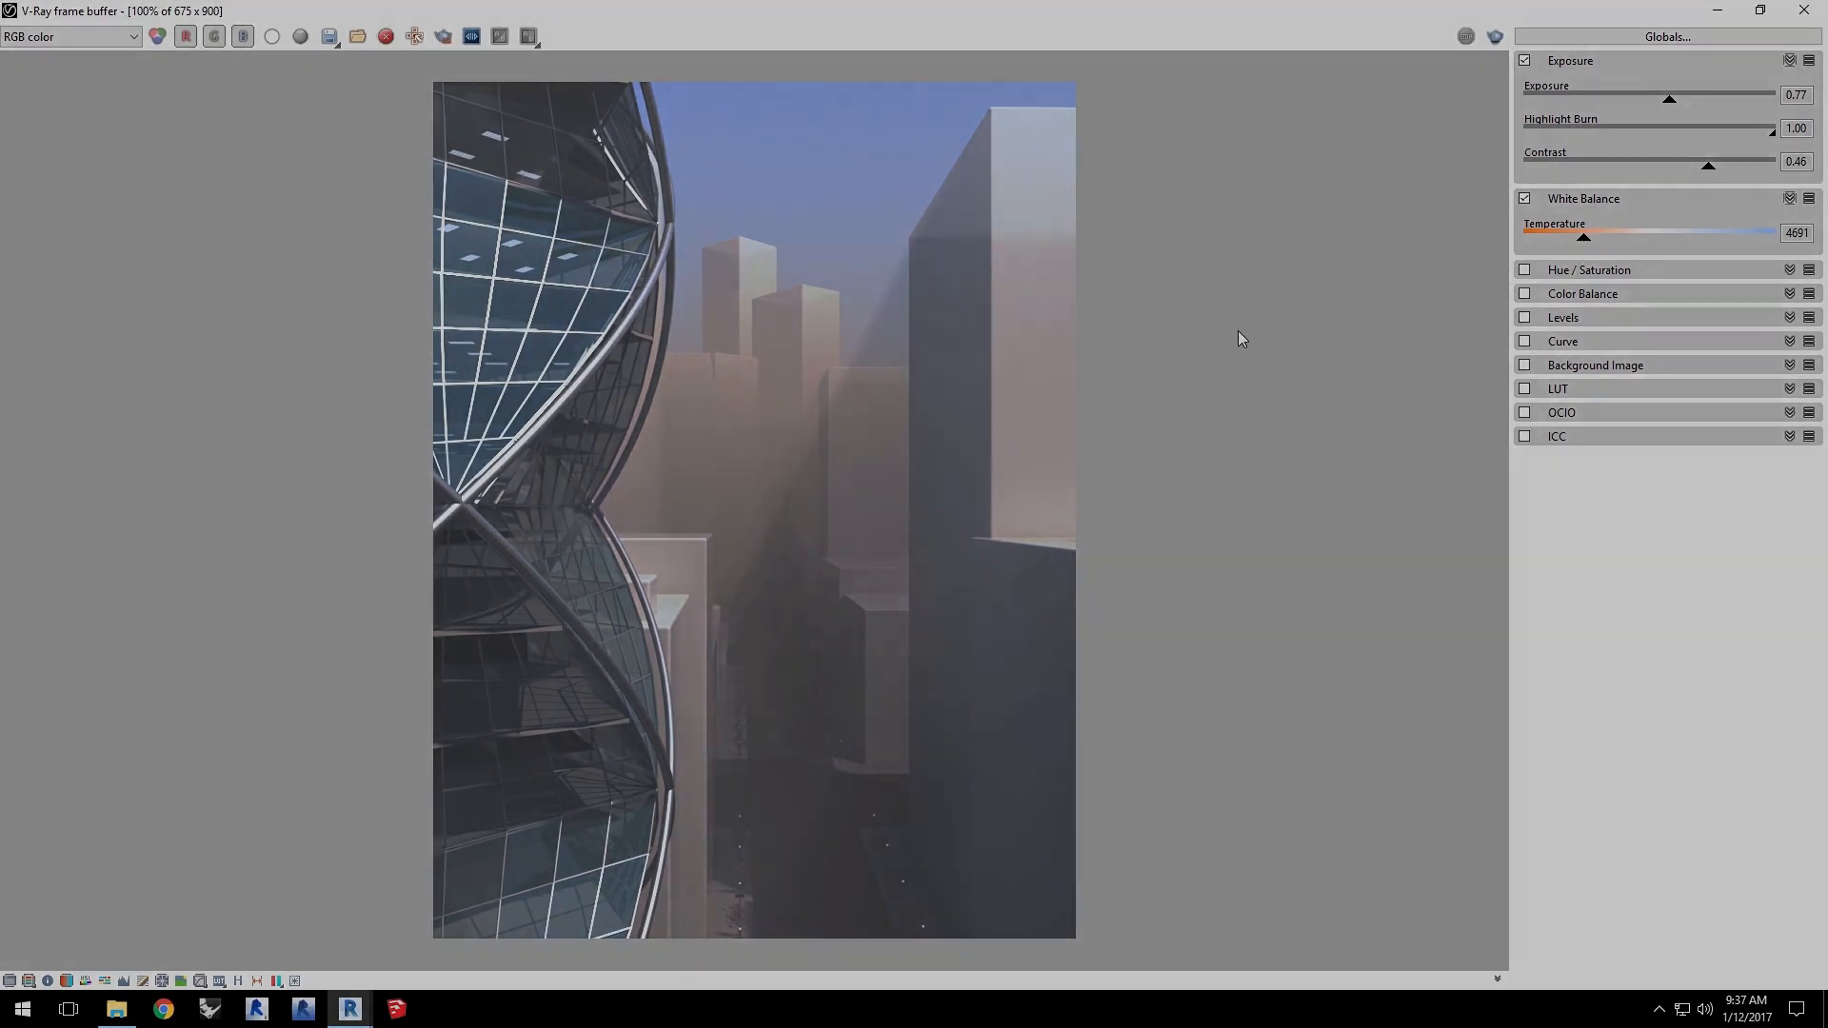